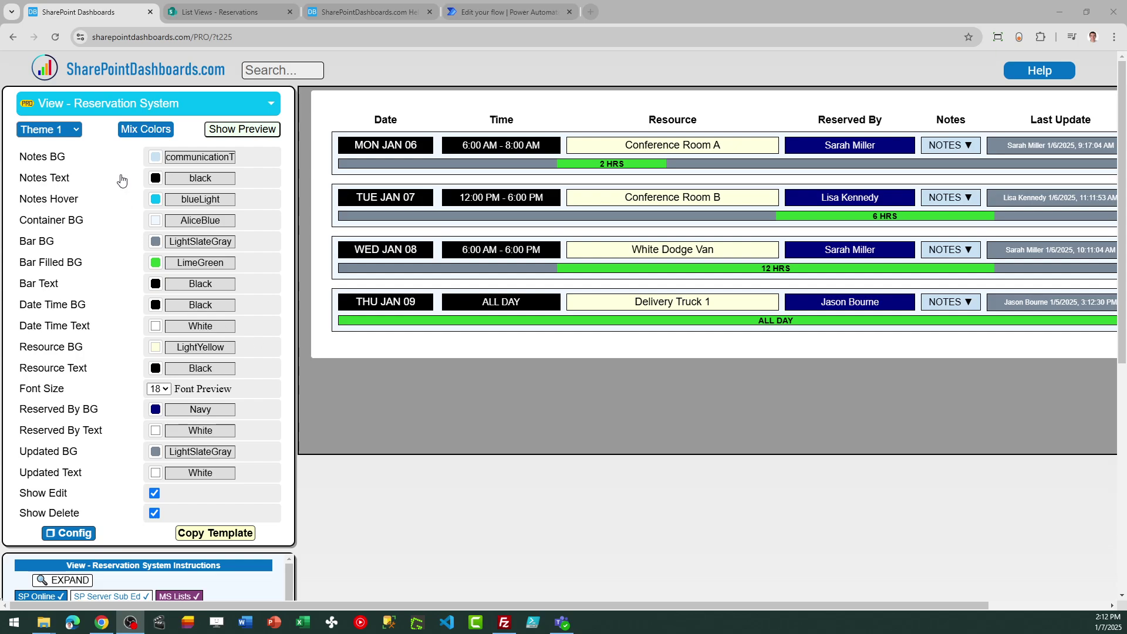
# - Preview the Theme 2 and Theme 3 color presets on the Reservation System template and return it to Theme 1
pyautogui.click(65, 133)
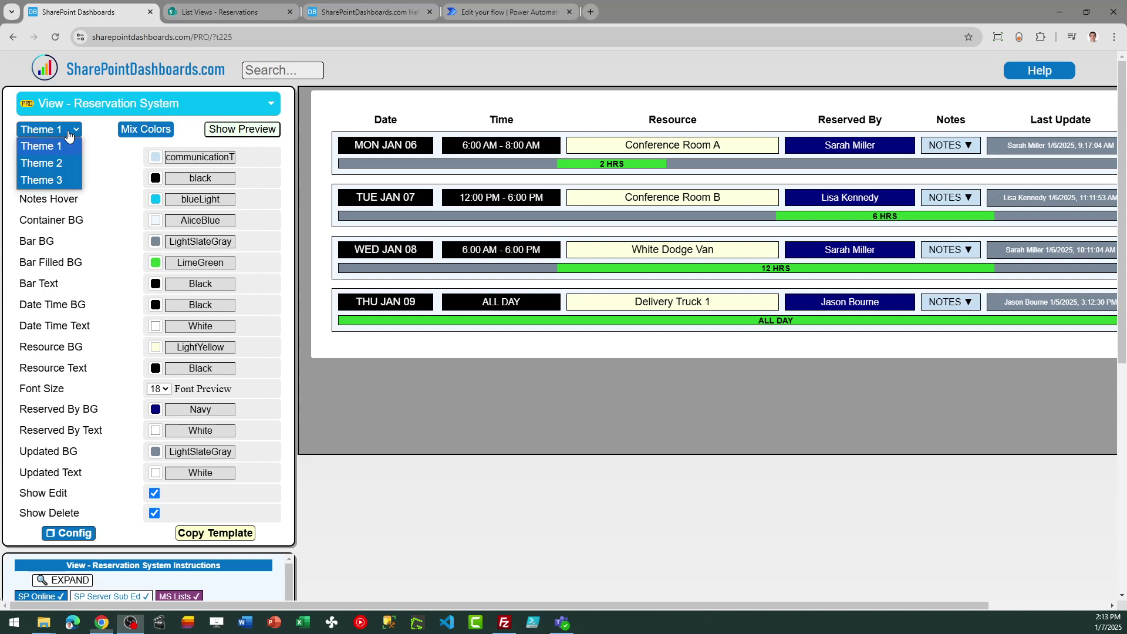
pyautogui.click(52, 164)
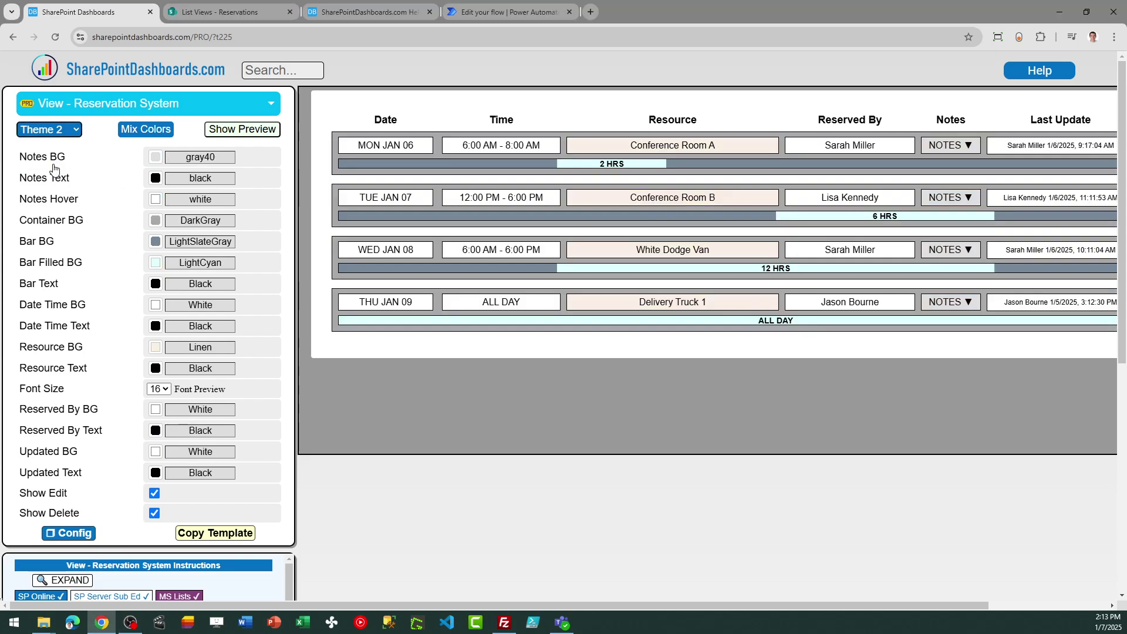
pyautogui.click(66, 130)
pyautogui.click(57, 182)
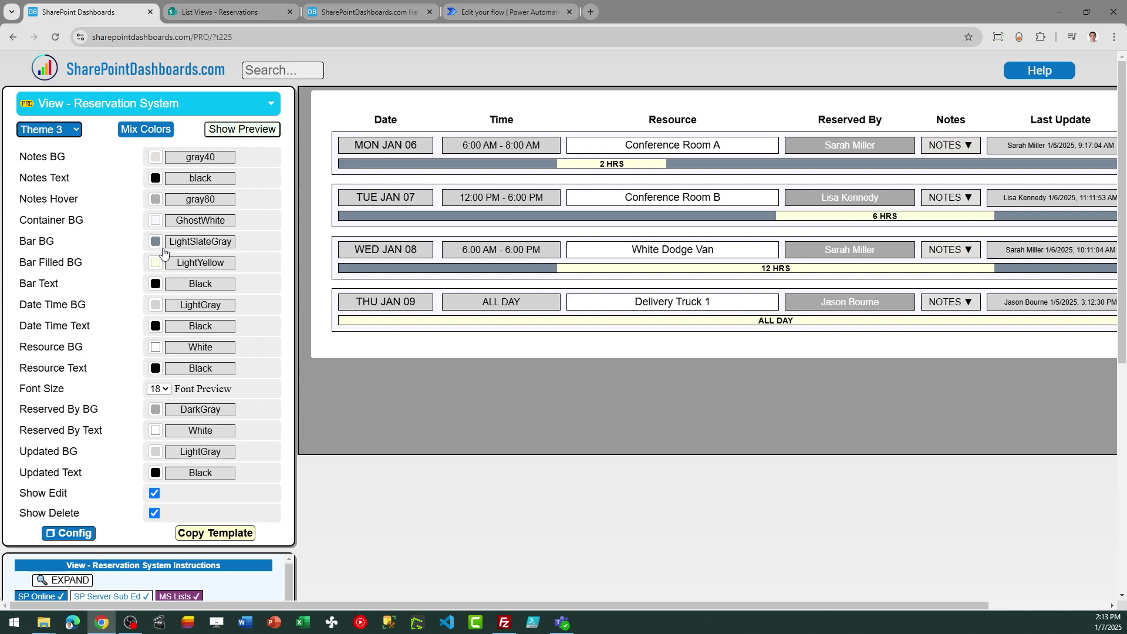
pyautogui.click(72, 129)
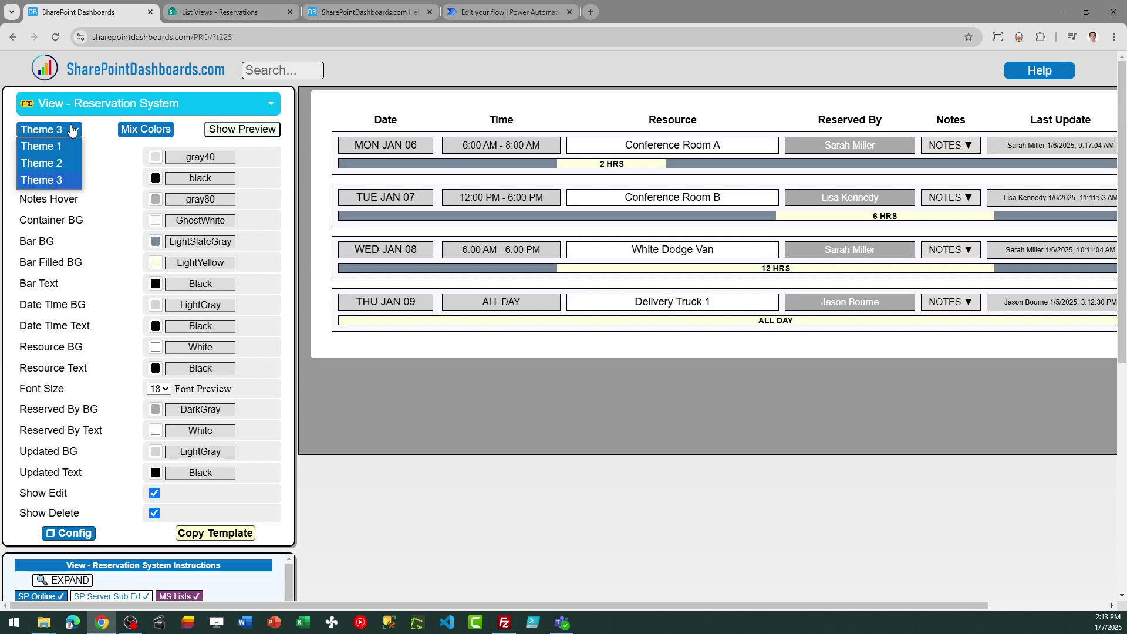
pyautogui.click(61, 167)
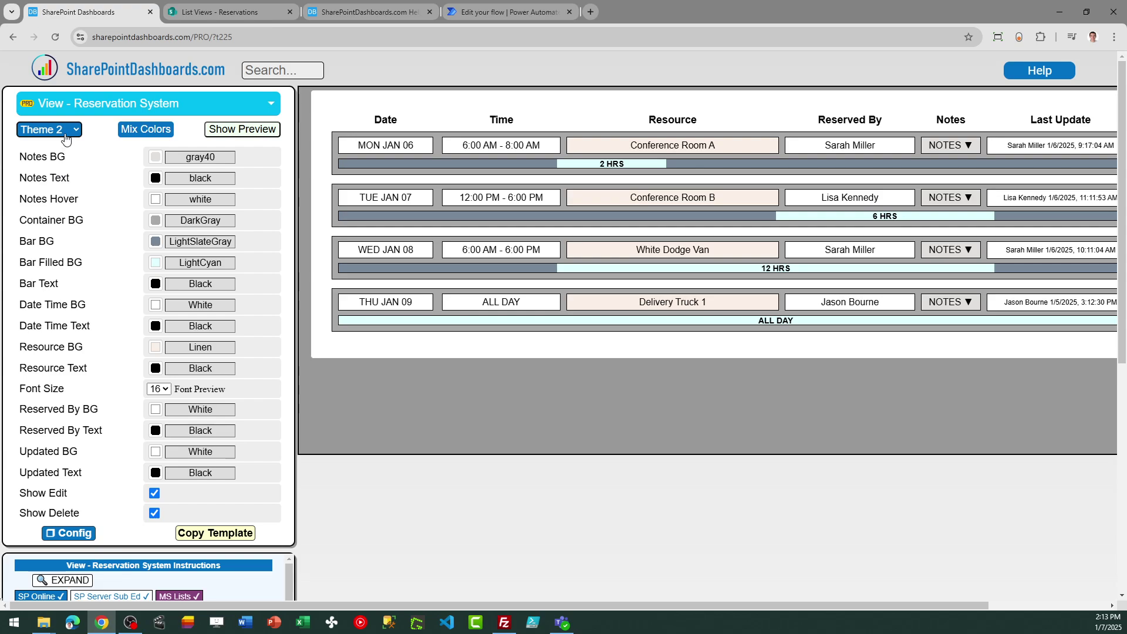
pyautogui.click(65, 130)
pyautogui.click(58, 147)
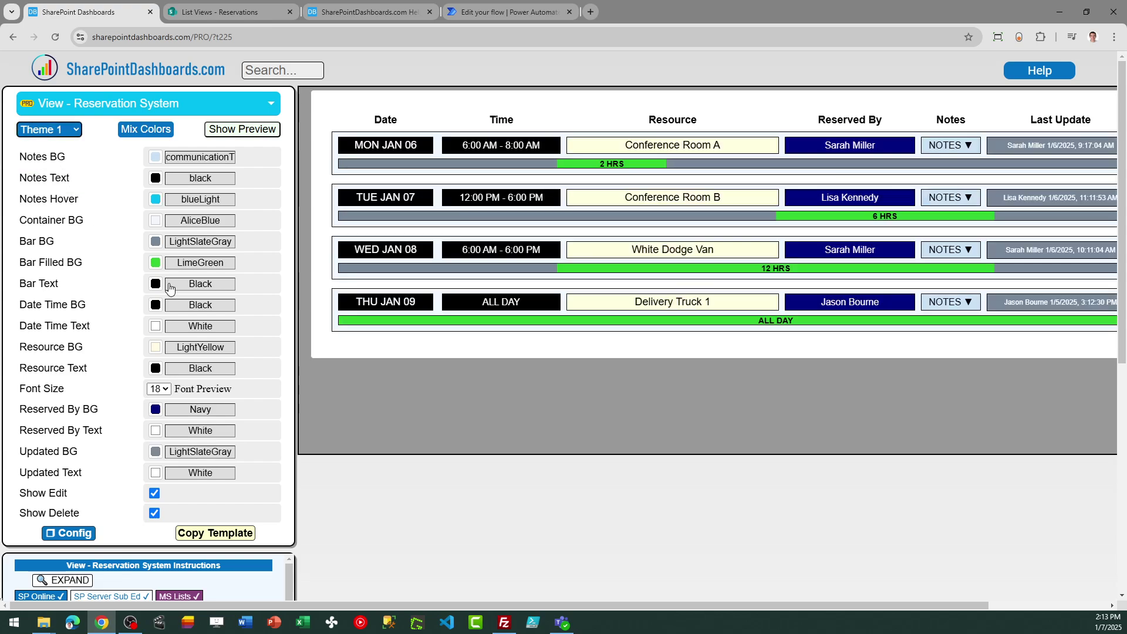
# - Set the template's Notes Hover color to greenLight
pyautogui.click(155, 201)
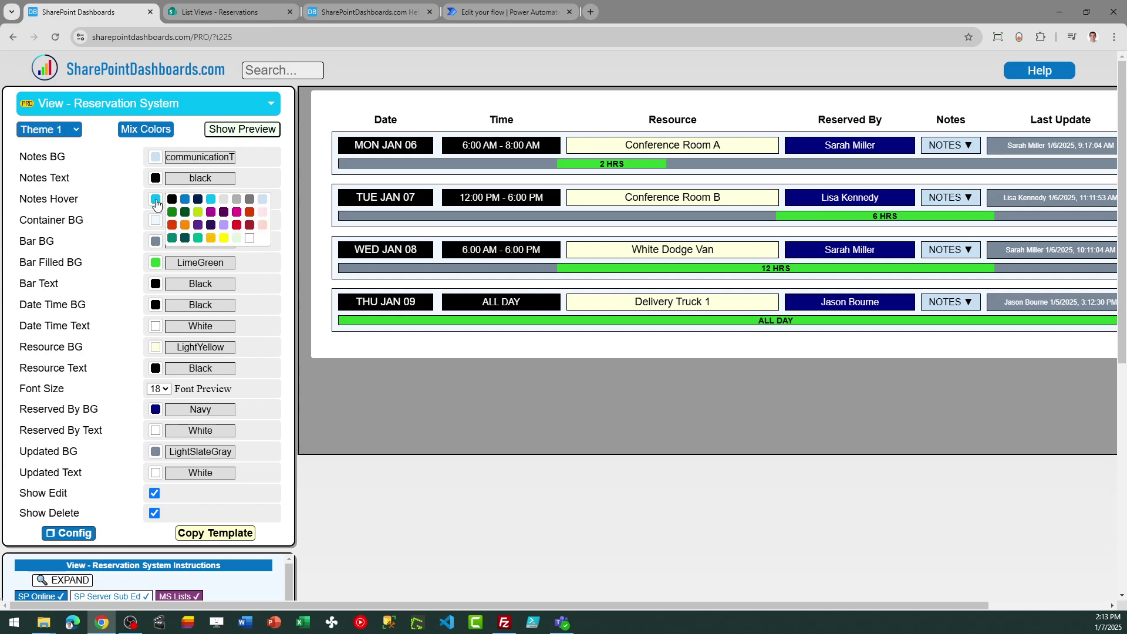
pyautogui.click(198, 213)
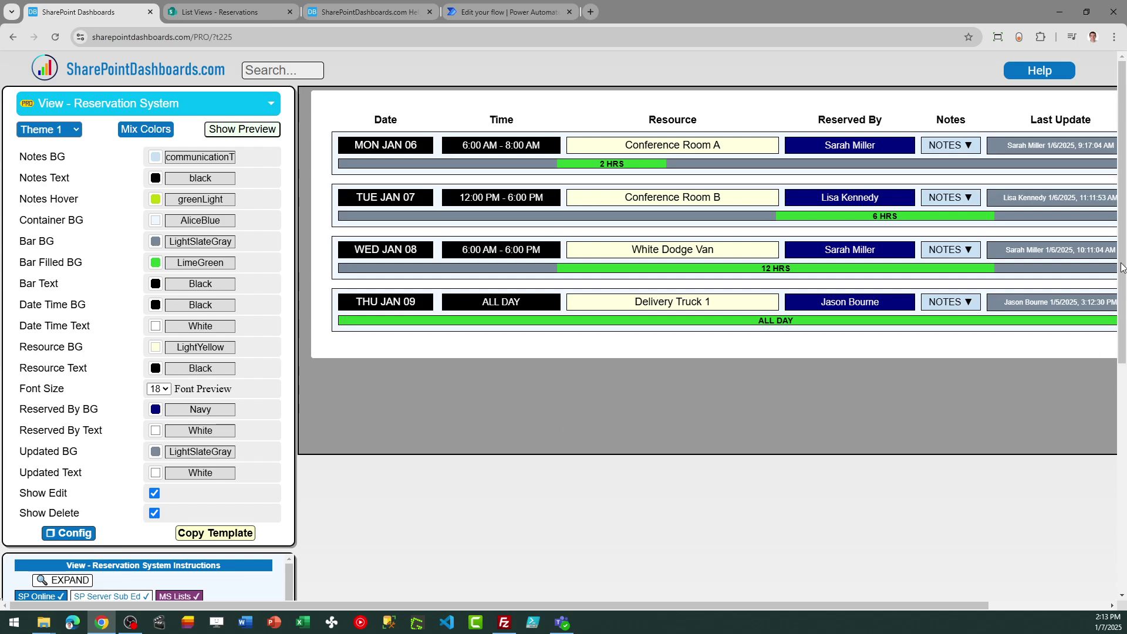
# - Read the Reservation System instructions in expanded form, covering the required fields, and collapse them again
pyautogui.moveTo(1121, 264); pyautogui.dragTo(1122, 411)
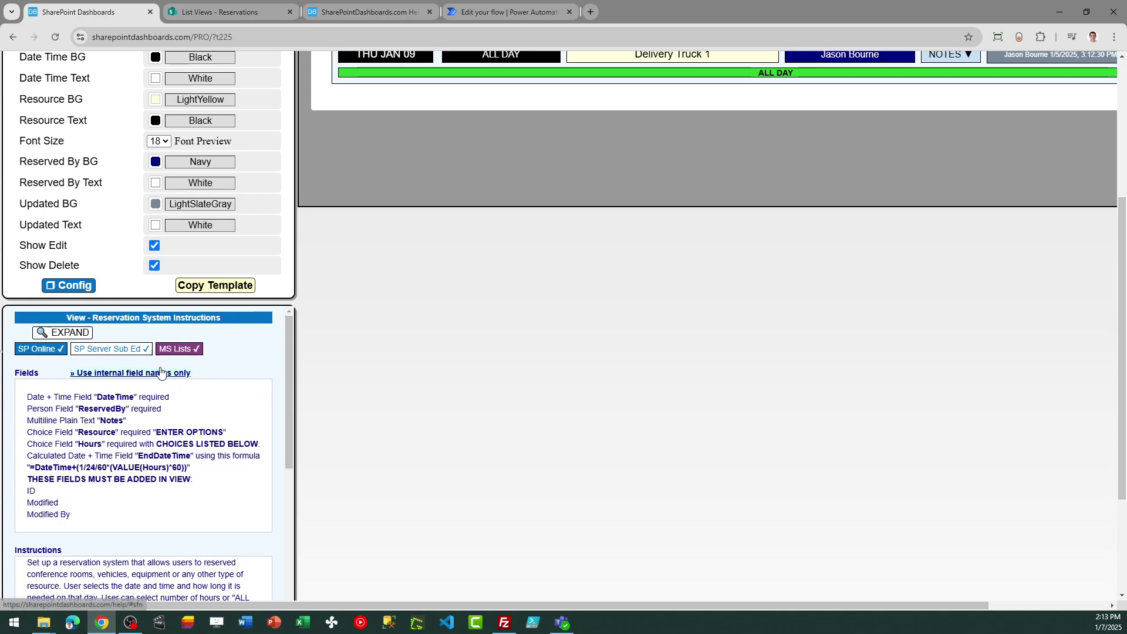
pyautogui.click(82, 333)
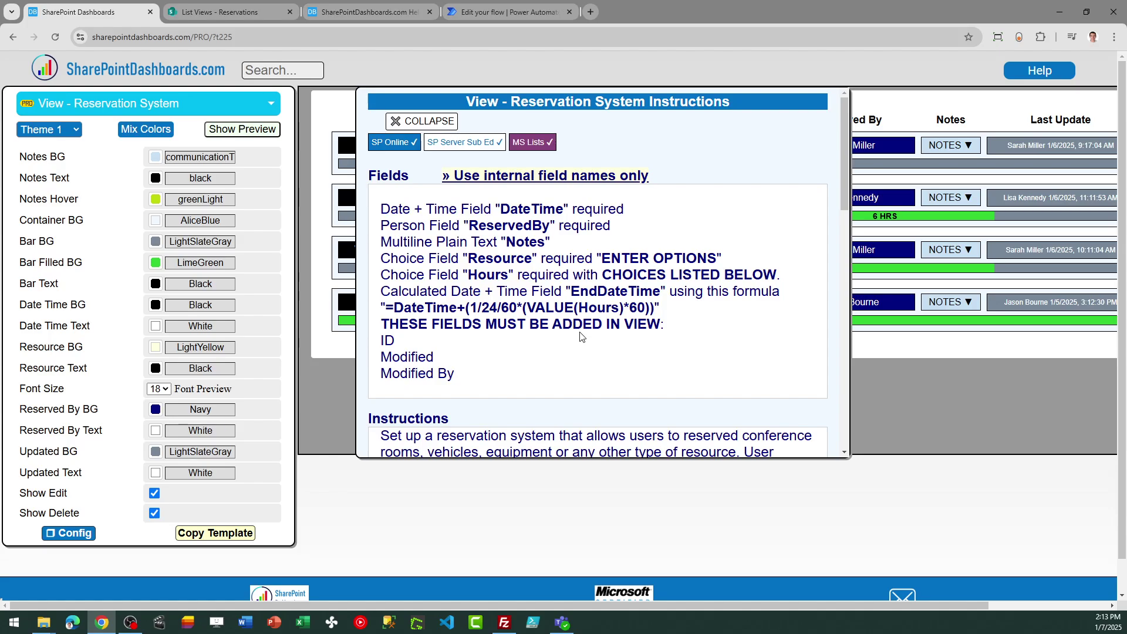
pyautogui.moveTo(846, 171)
pyautogui.mouseDown()
pyautogui.moveTo(837, 256)
pyautogui.moveTo(832, 175)
pyautogui.mouseUp()
pyautogui.click(441, 122)
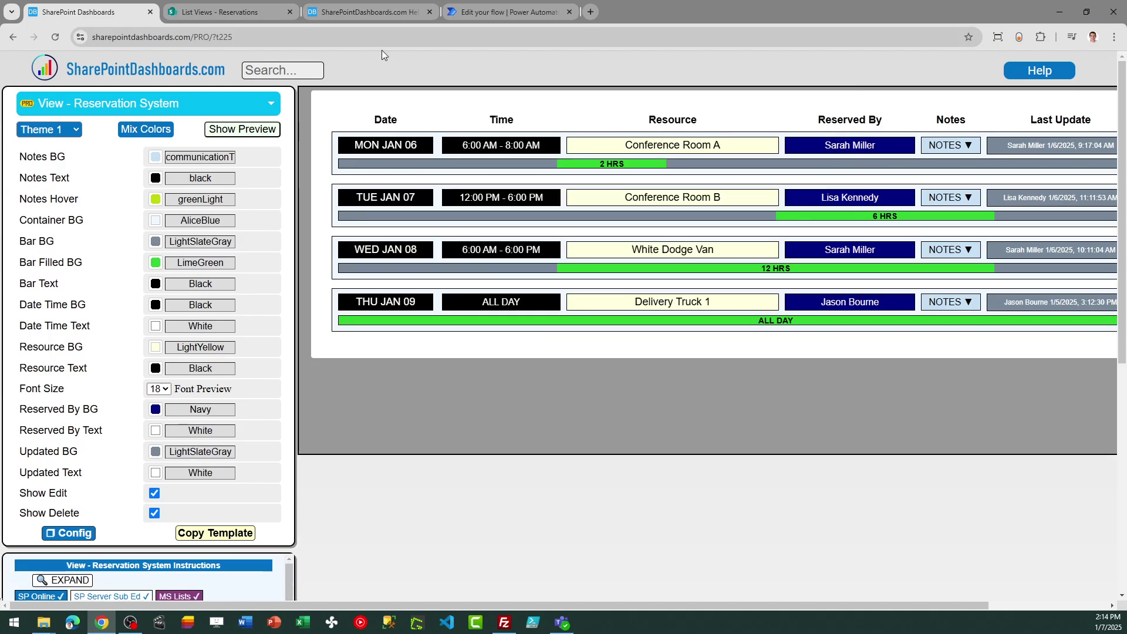
# - Switch to the SharePoint Reservations list, examine its columns in the All Items view, and return to the Reservations Board view
pyautogui.click(228, 7)
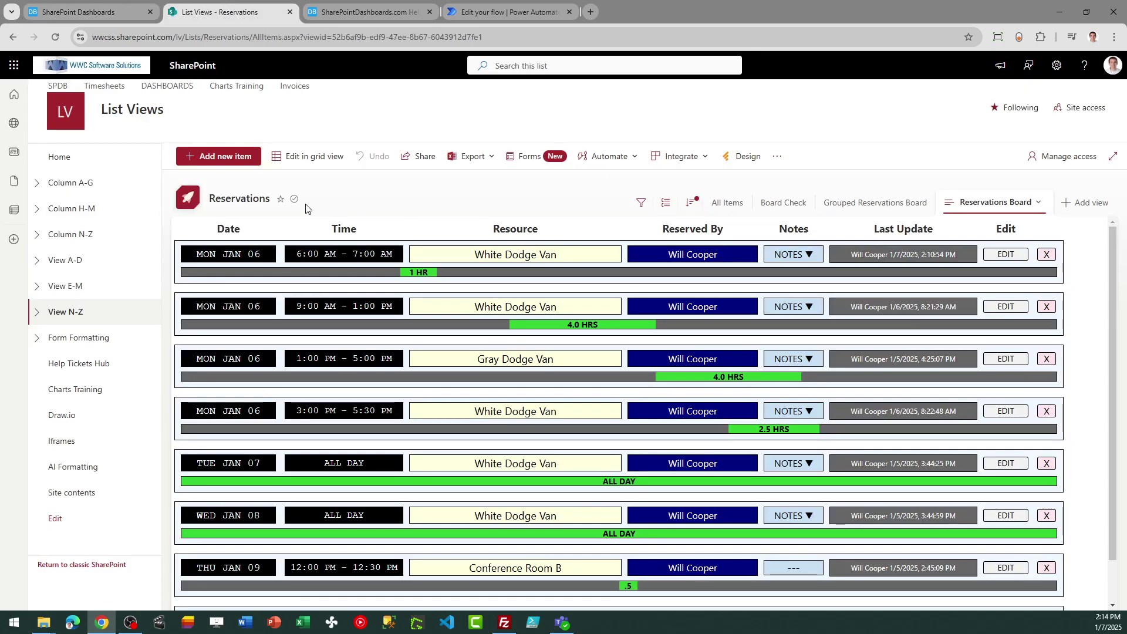
pyautogui.click(732, 212)
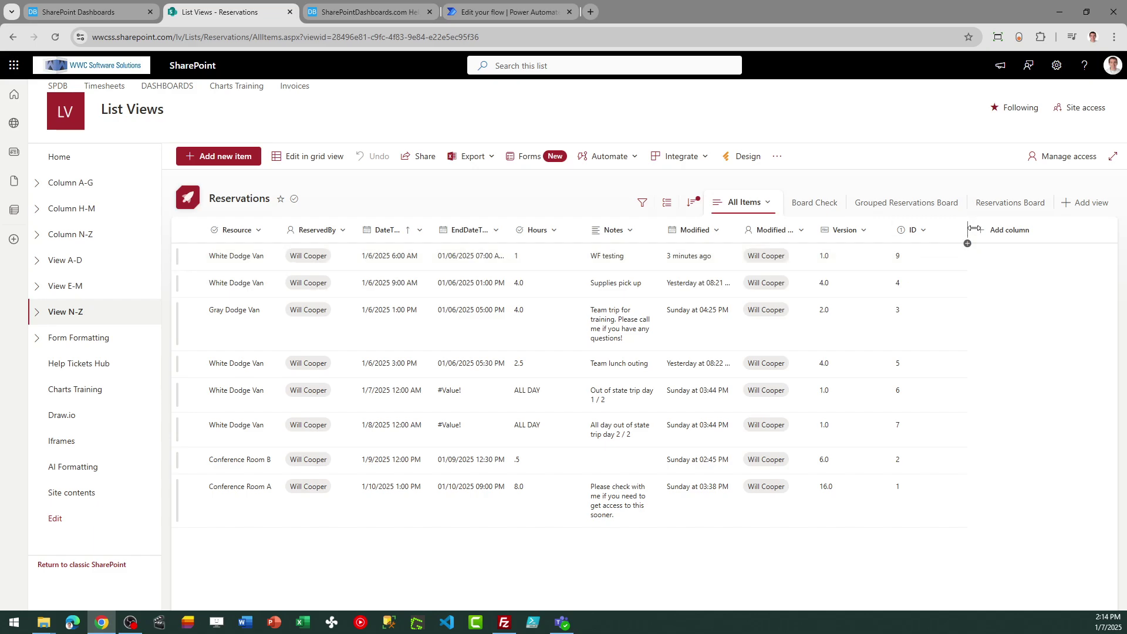
pyautogui.click(990, 206)
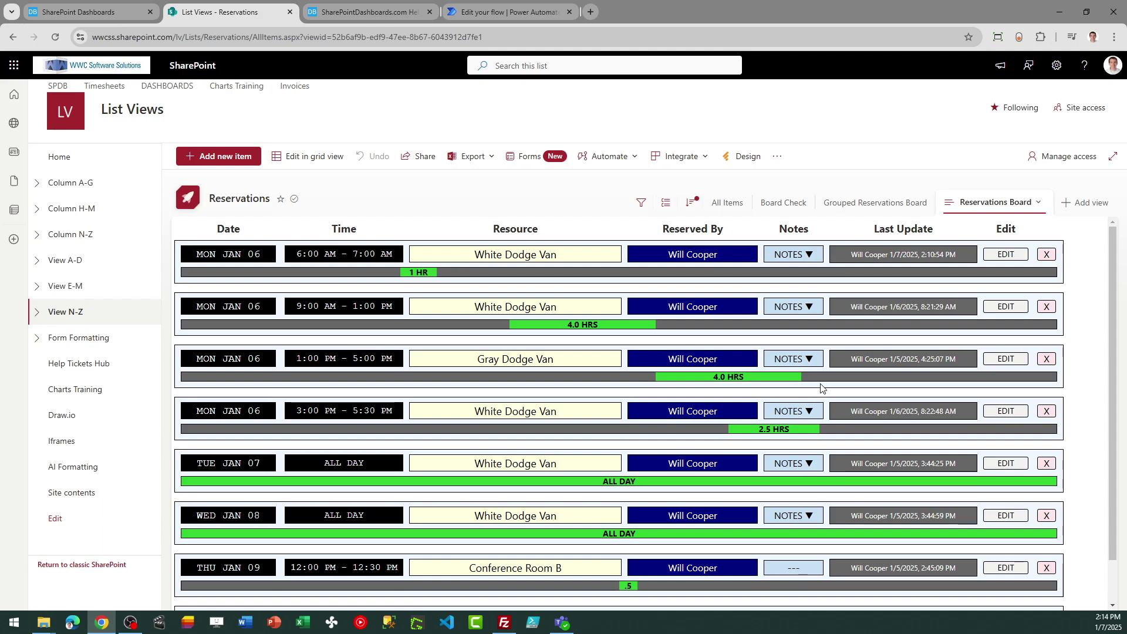
# - Edit the January 6, 6:00 AM White Dodge Van reservation with comments hidden, set Hours to 2.0 and save it
pyautogui.click(1006, 257)
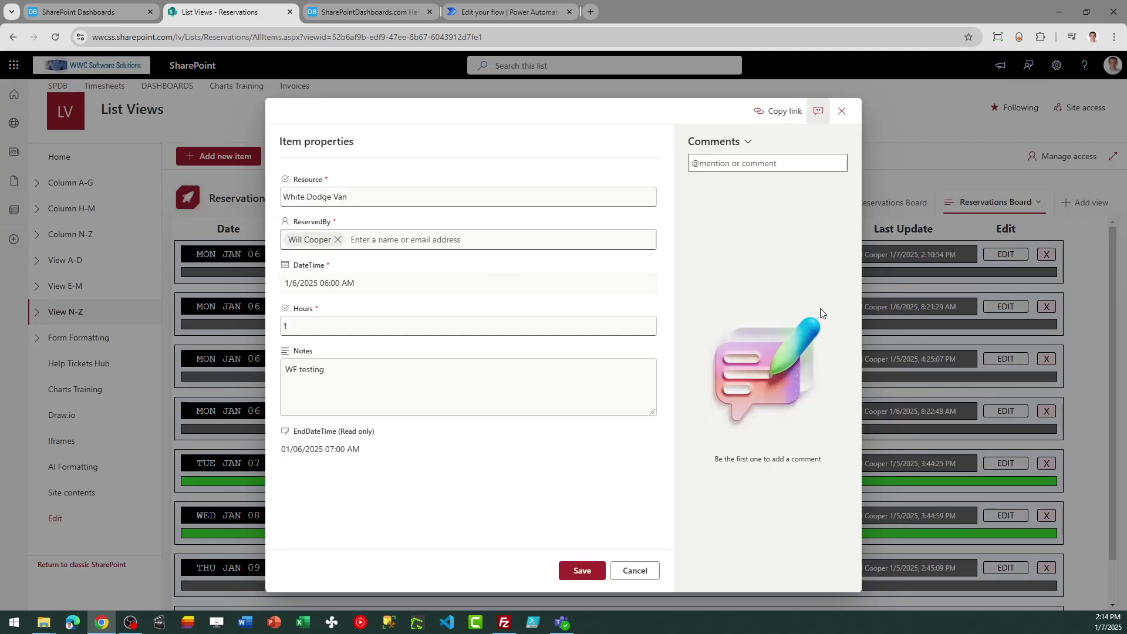
pyautogui.click(818, 111)
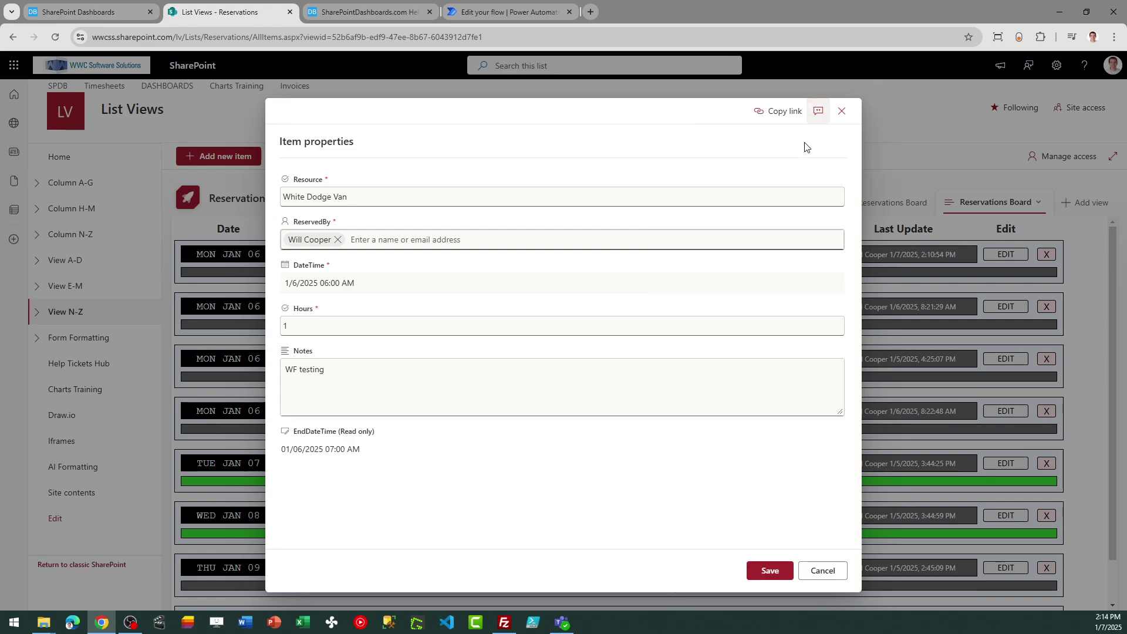
pyautogui.click(323, 334)
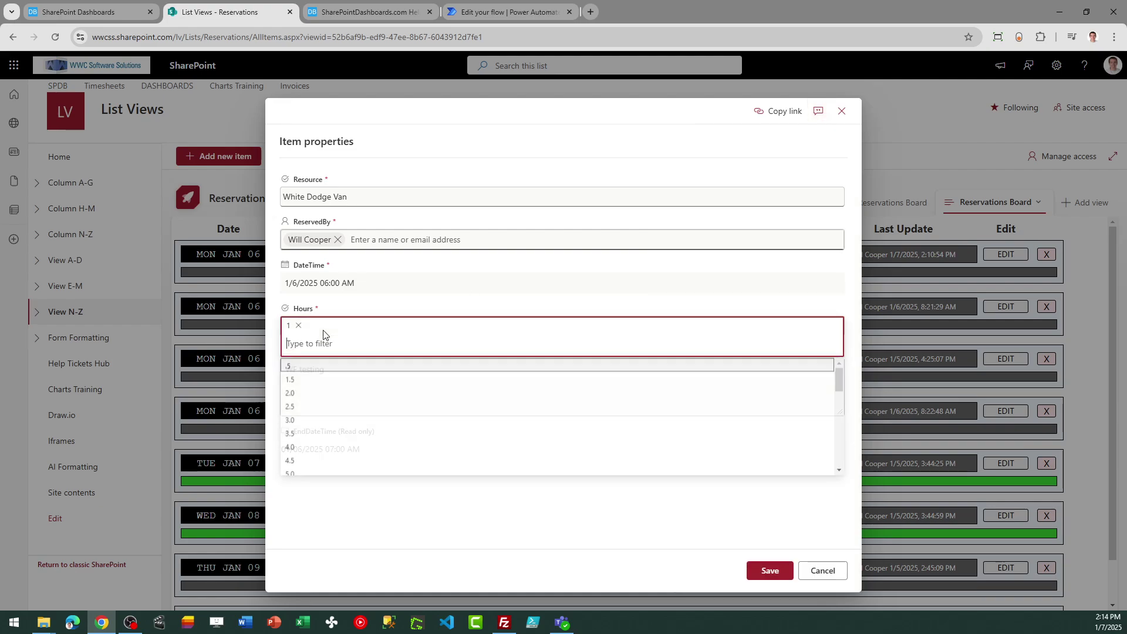
pyautogui.click(312, 395)
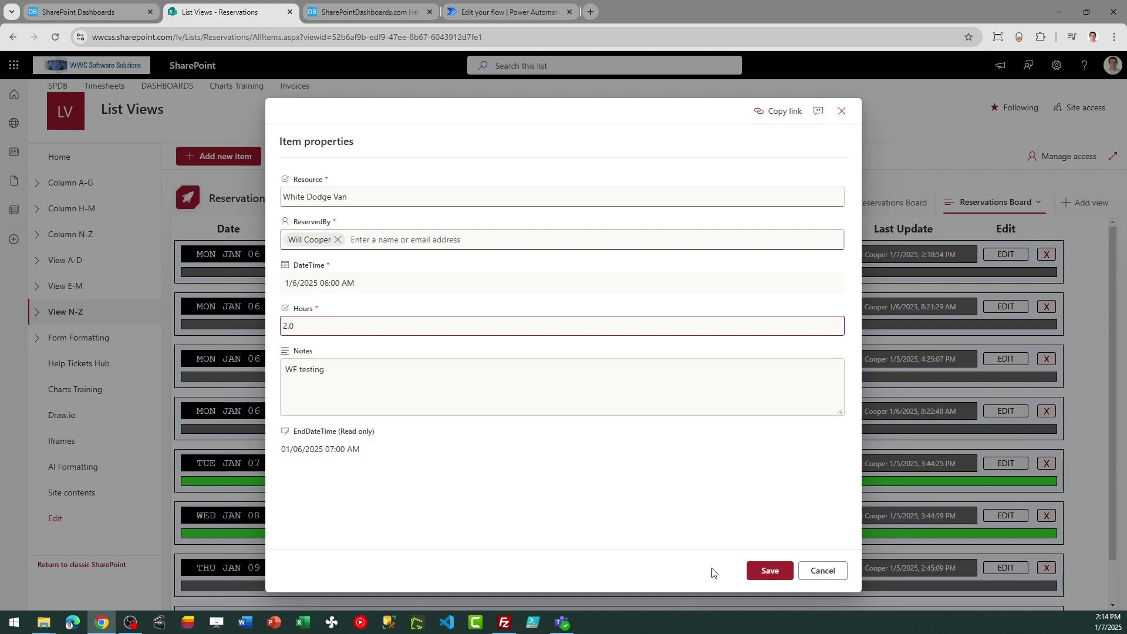
pyautogui.click(771, 571)
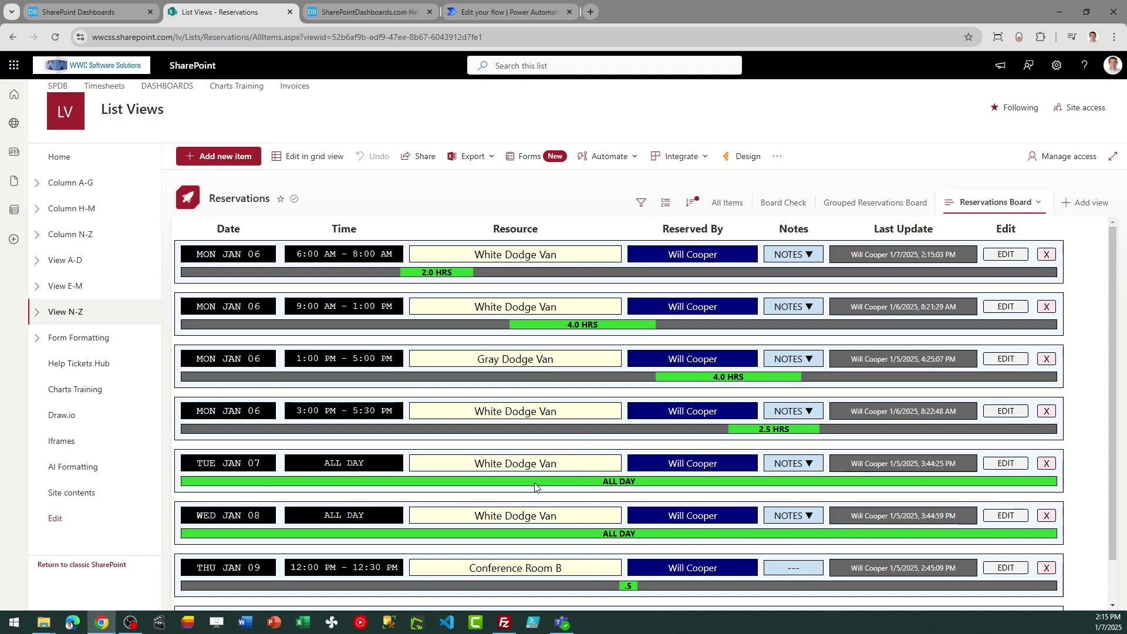
# - Open the January 7 White Dodge Van reservation, look through its Hours choices, and cancel the edit
pyautogui.click(1017, 465)
pyautogui.click(358, 330)
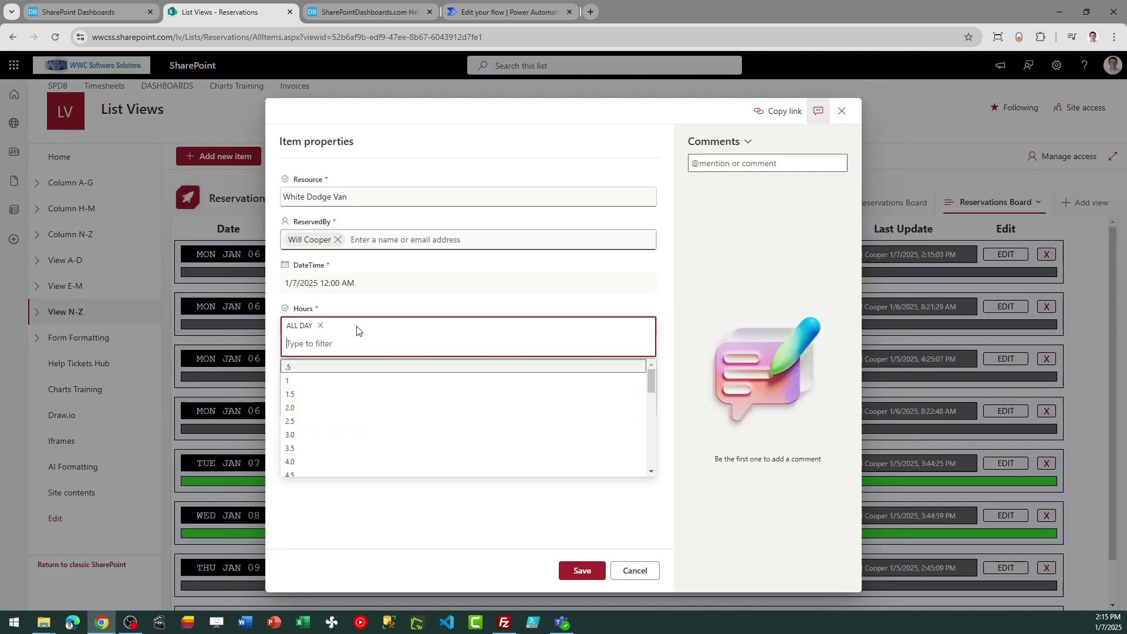
pyautogui.click(418, 521)
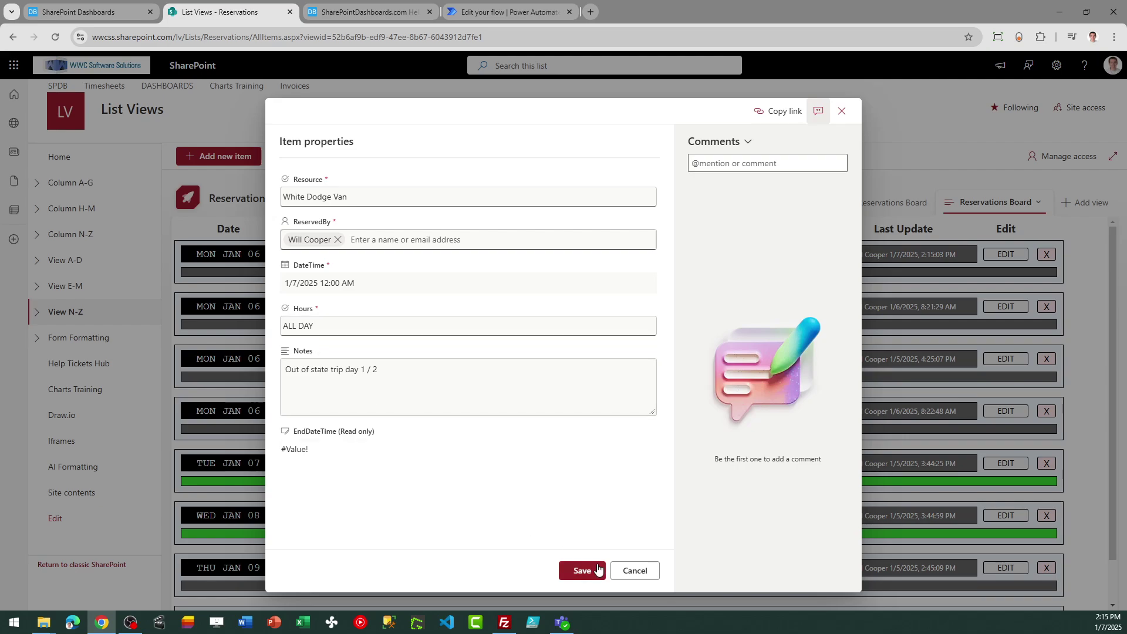
pyautogui.click(634, 569)
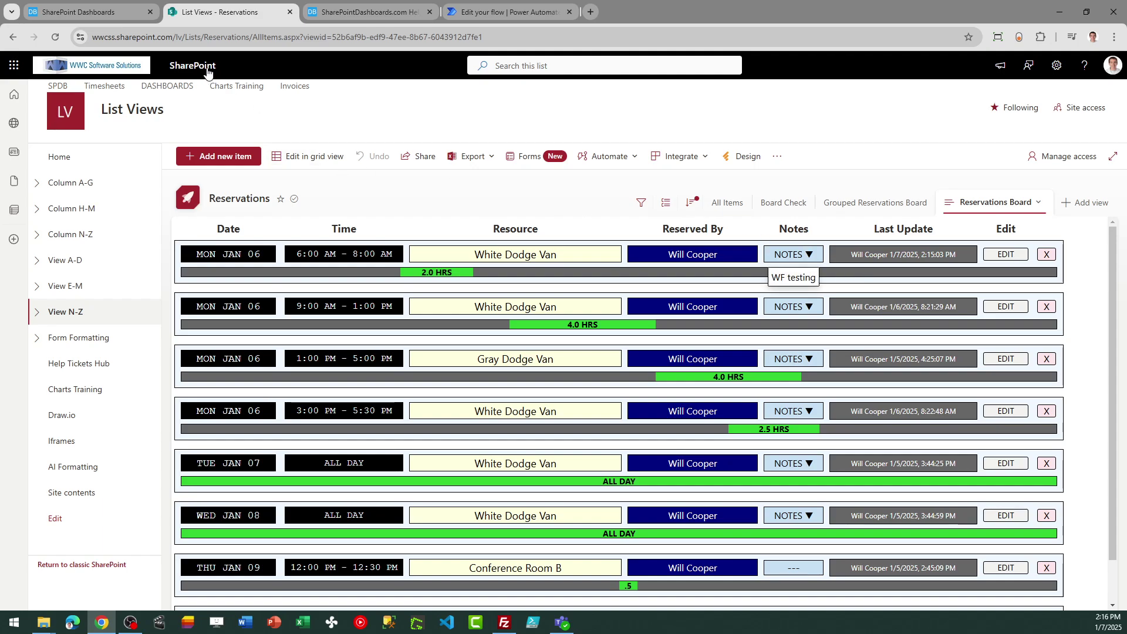
# - Review the Reservation Check workflow note in the SharePointDashboards template instructions and read the Reservation Check article in the Help Guide
pyautogui.click(111, 12)
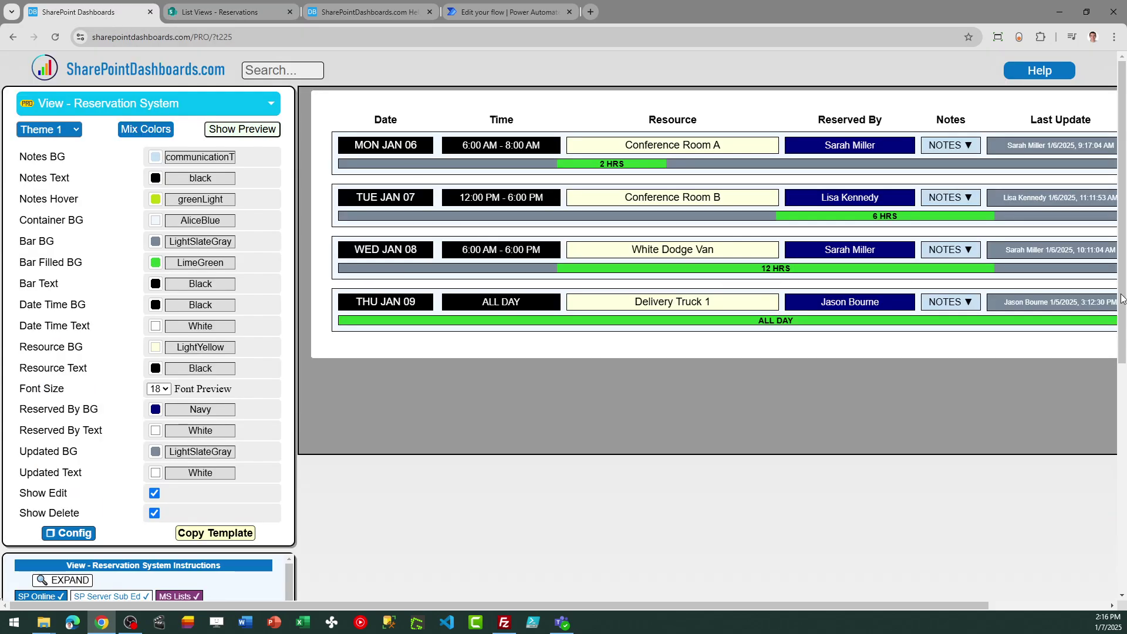
pyautogui.moveTo(1122, 256); pyautogui.dragTo(1122, 484)
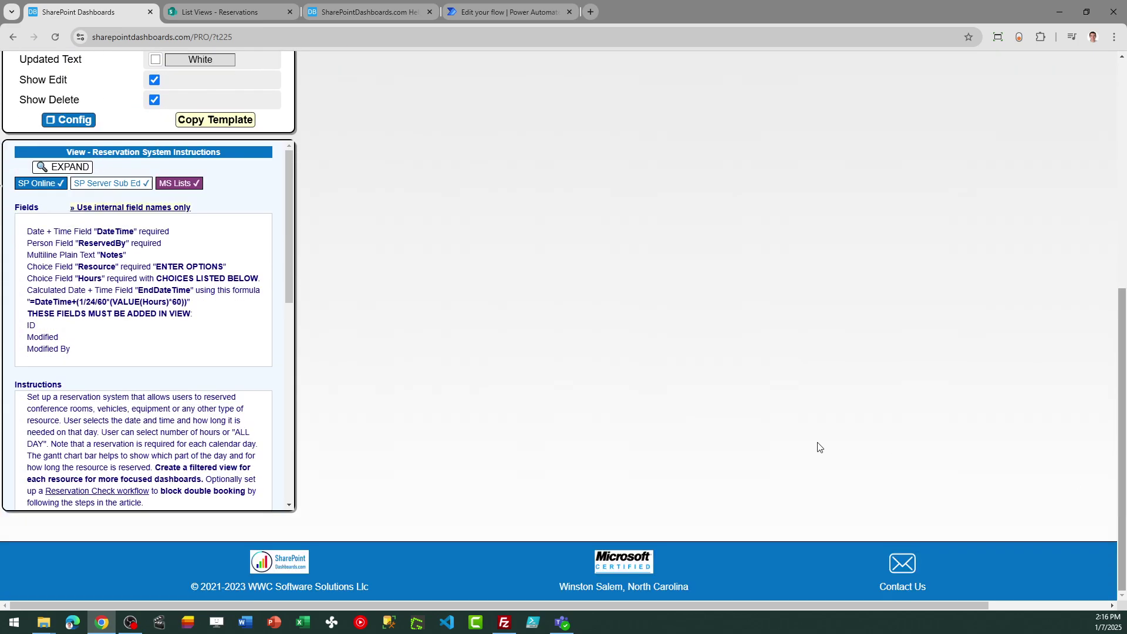
pyautogui.moveTo(290, 286); pyautogui.dragTo(308, 358)
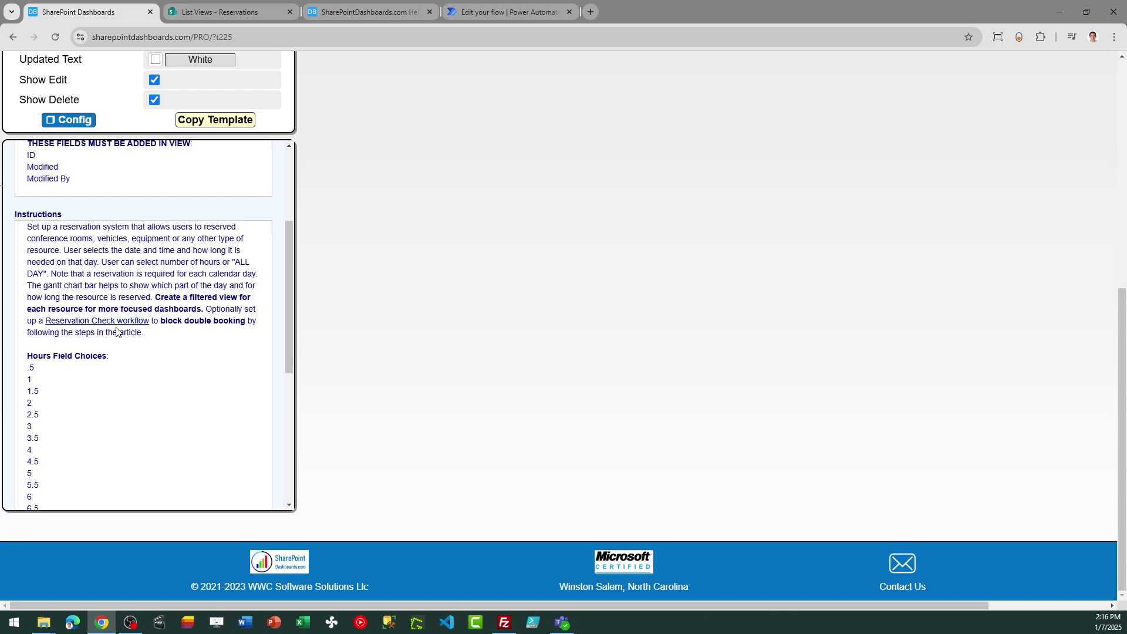
pyautogui.moveTo(1123, 362); pyautogui.dragTo(1121, 131)
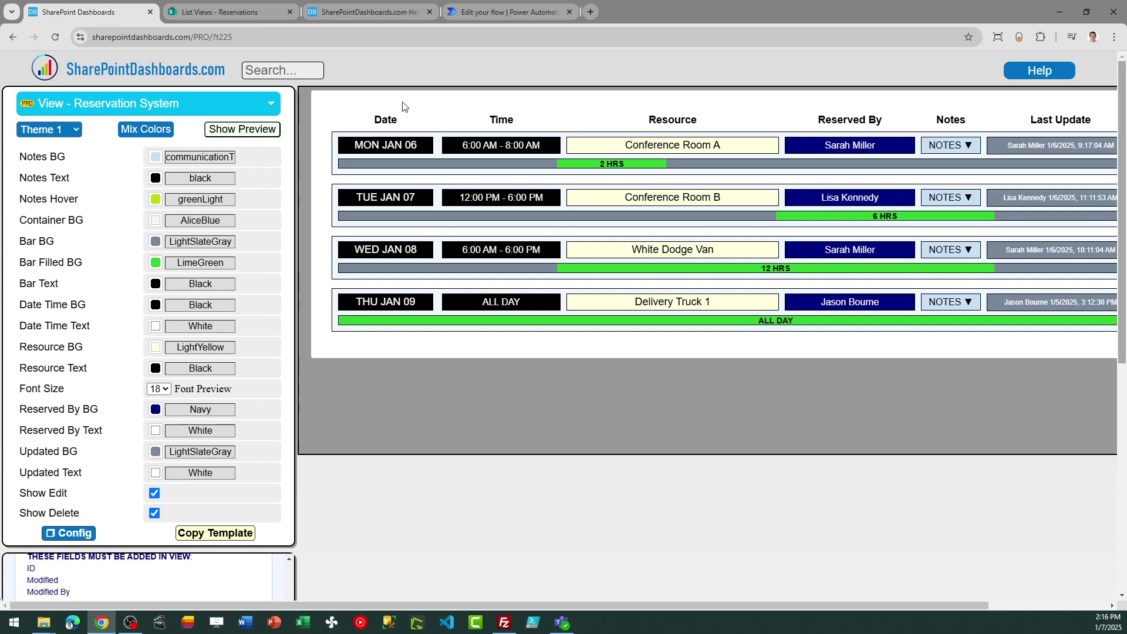
pyautogui.click(343, 13)
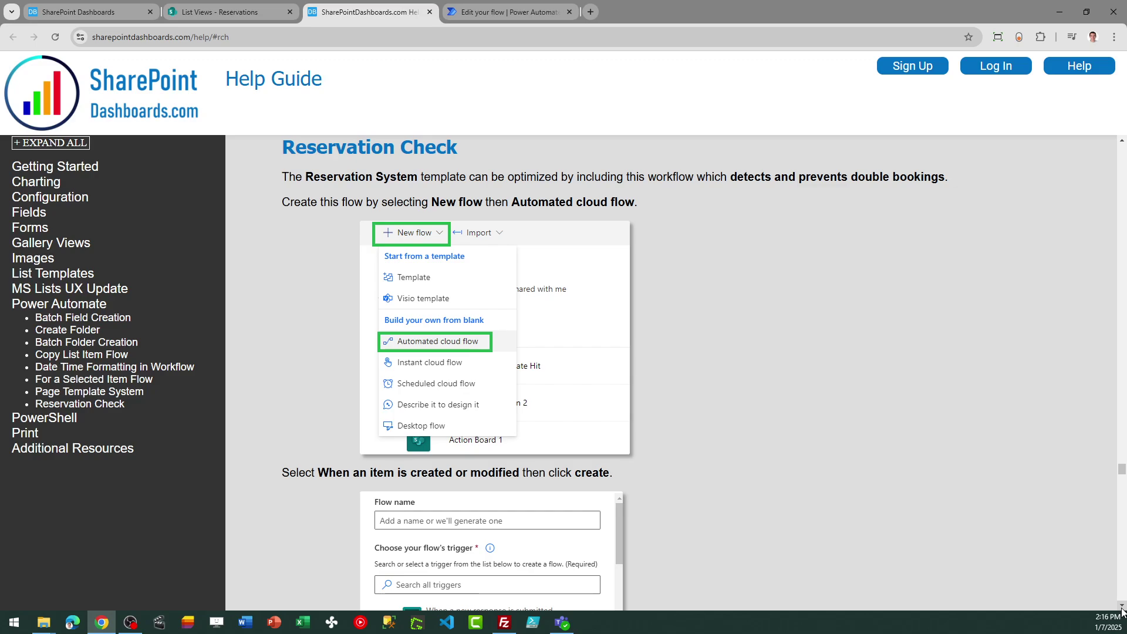
pyautogui.scroll(-4, 1121, 610)
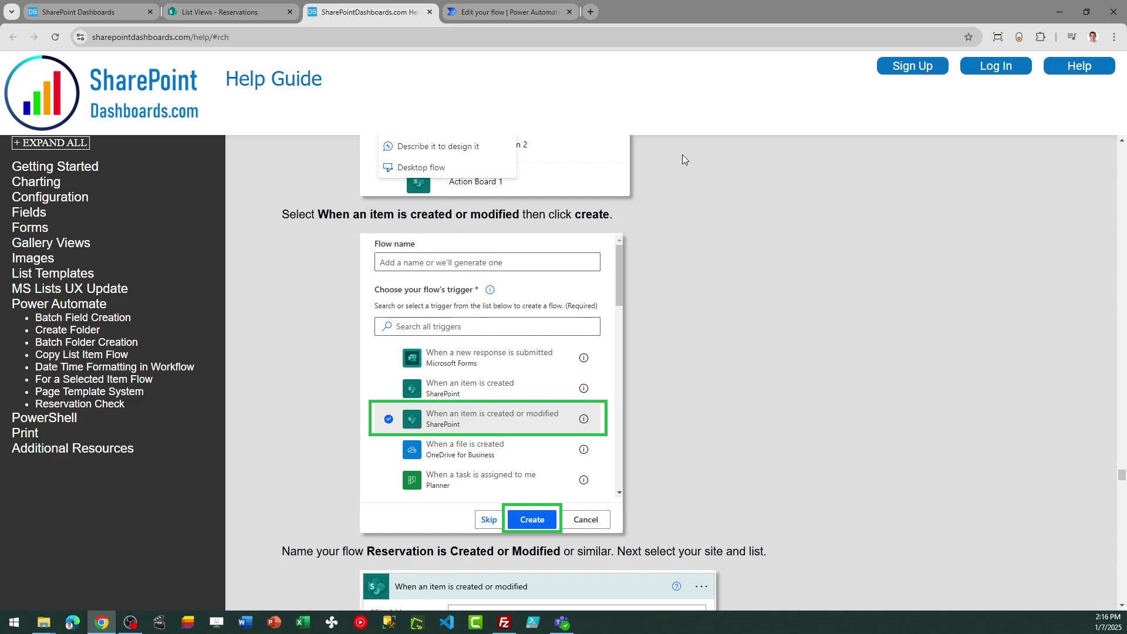
# - Switch to the Power Automate flow and examine the settings of its item trigger and the Initialize scheduleConflict action
pyautogui.click(506, 11)
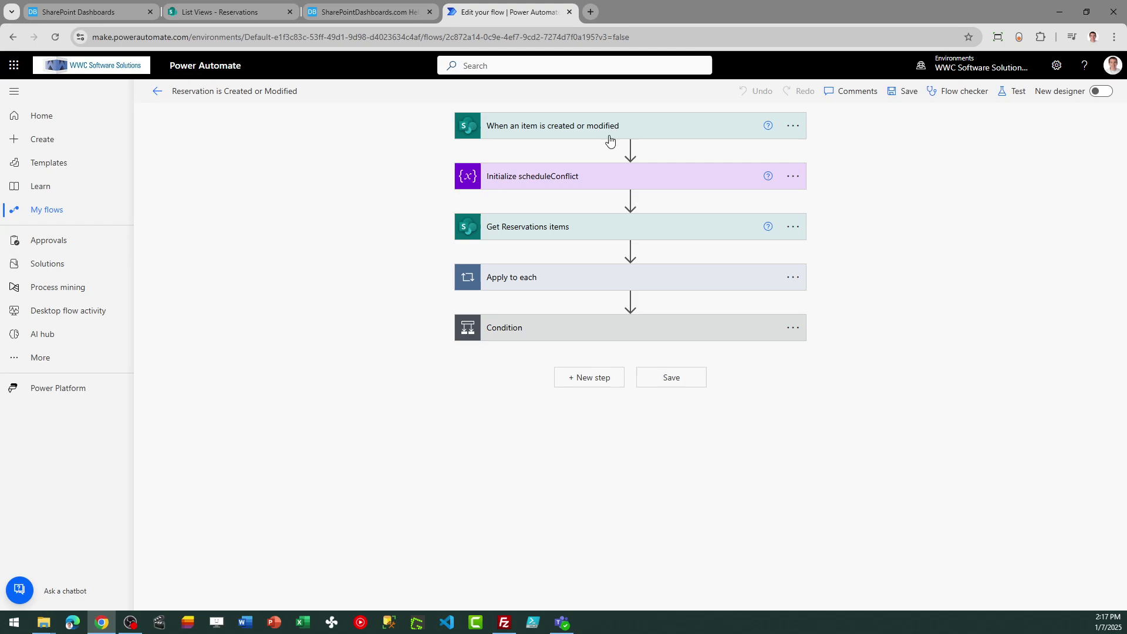
pyautogui.click(573, 135)
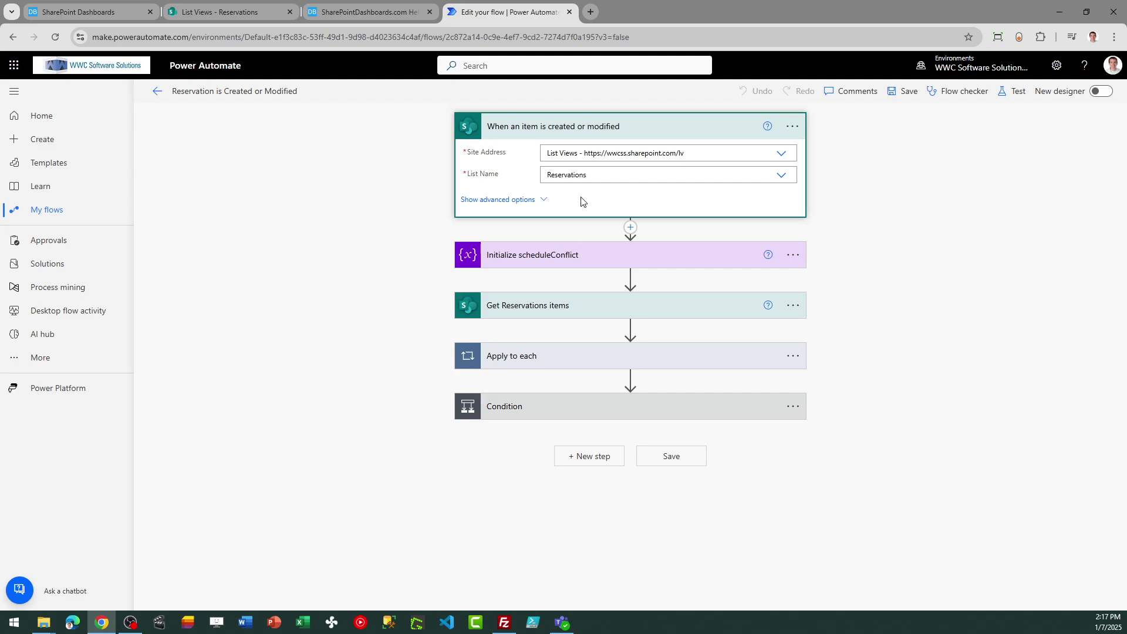
pyautogui.click(558, 256)
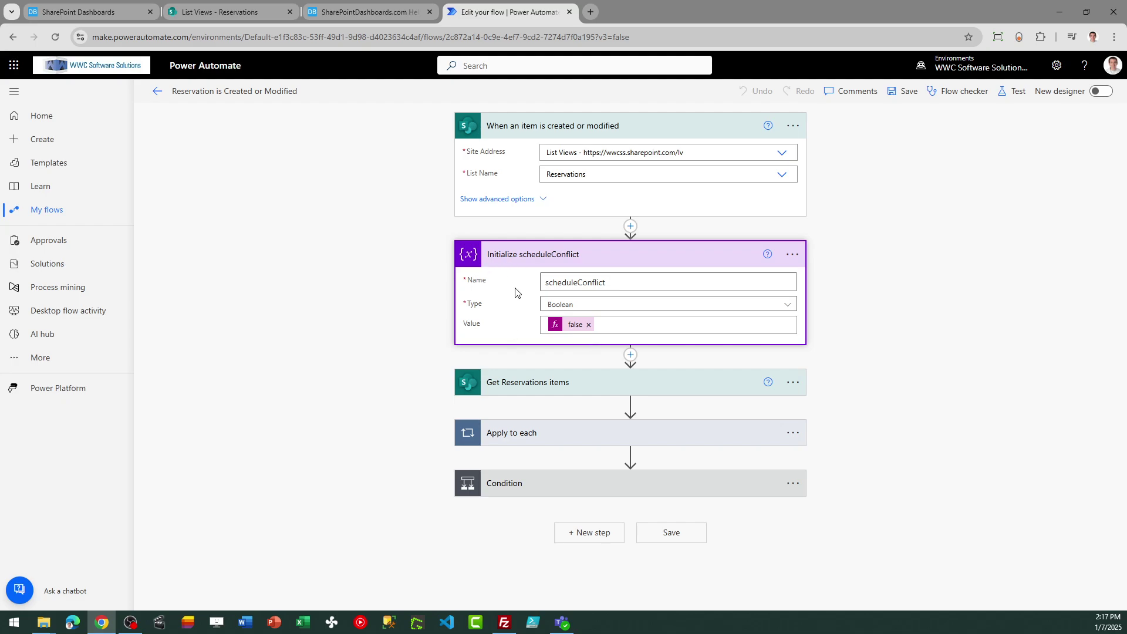
# - Expand the Get Reservations items action with its advanced options and examine the filter query
pyautogui.click(528, 389)
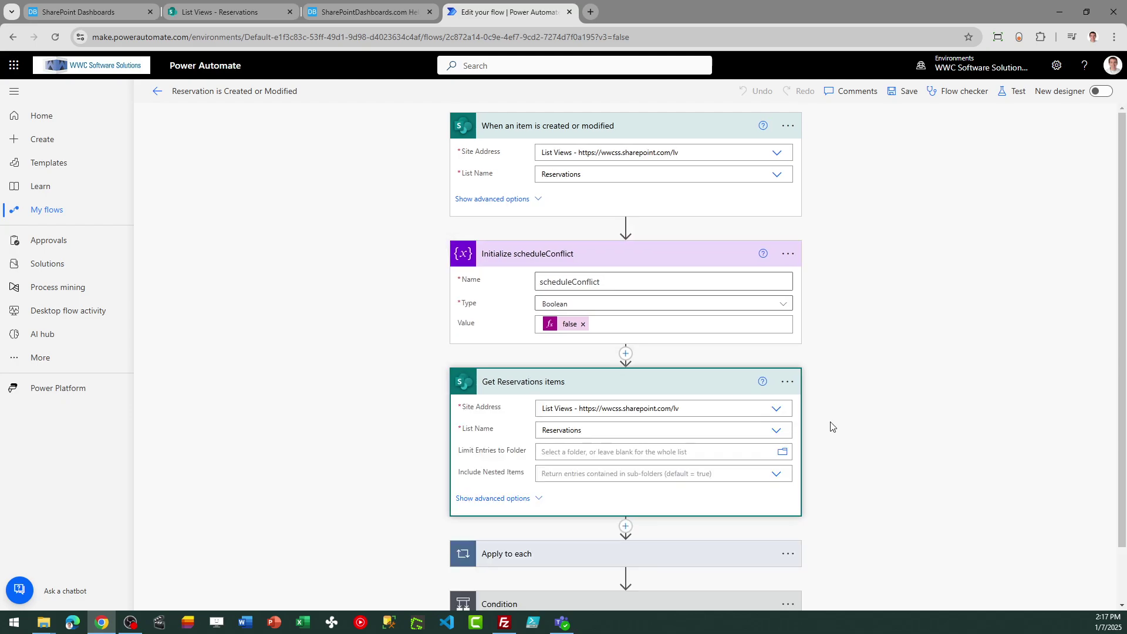
pyautogui.moveTo(1124, 366); pyautogui.dragTo(1125, 414)
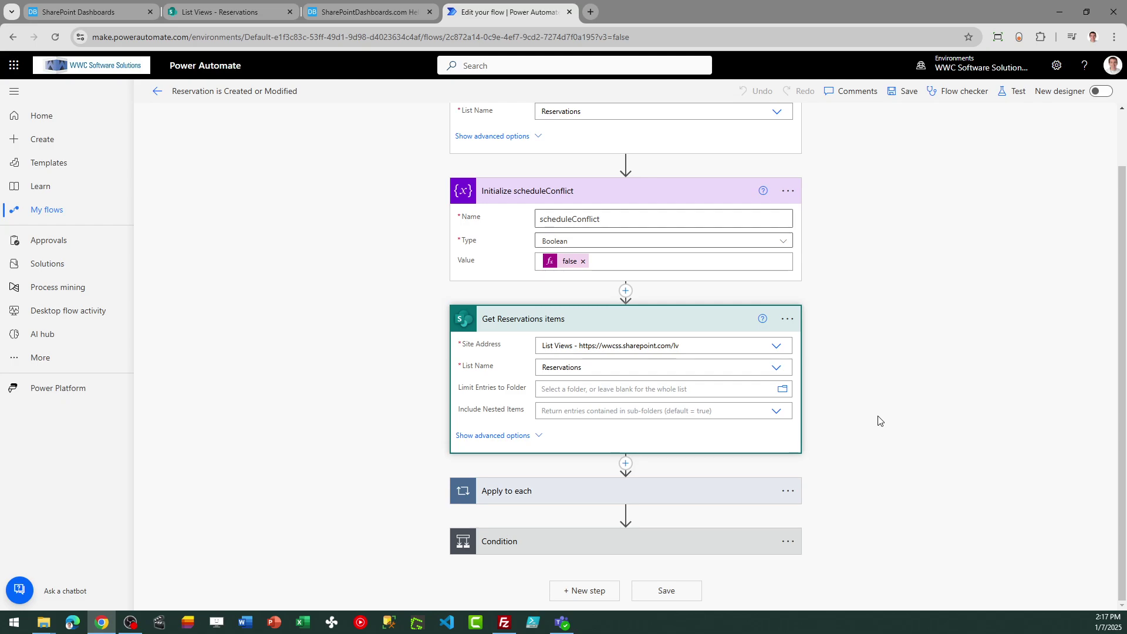
pyautogui.click(509, 436)
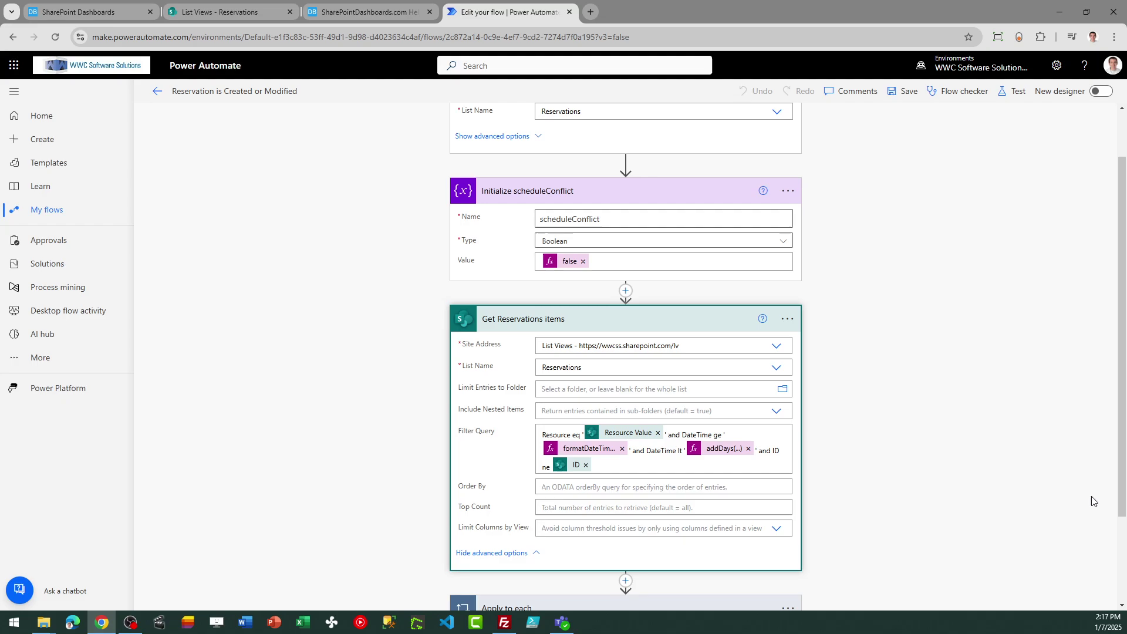
pyautogui.moveTo(1124, 469); pyautogui.dragTo(1124, 554)
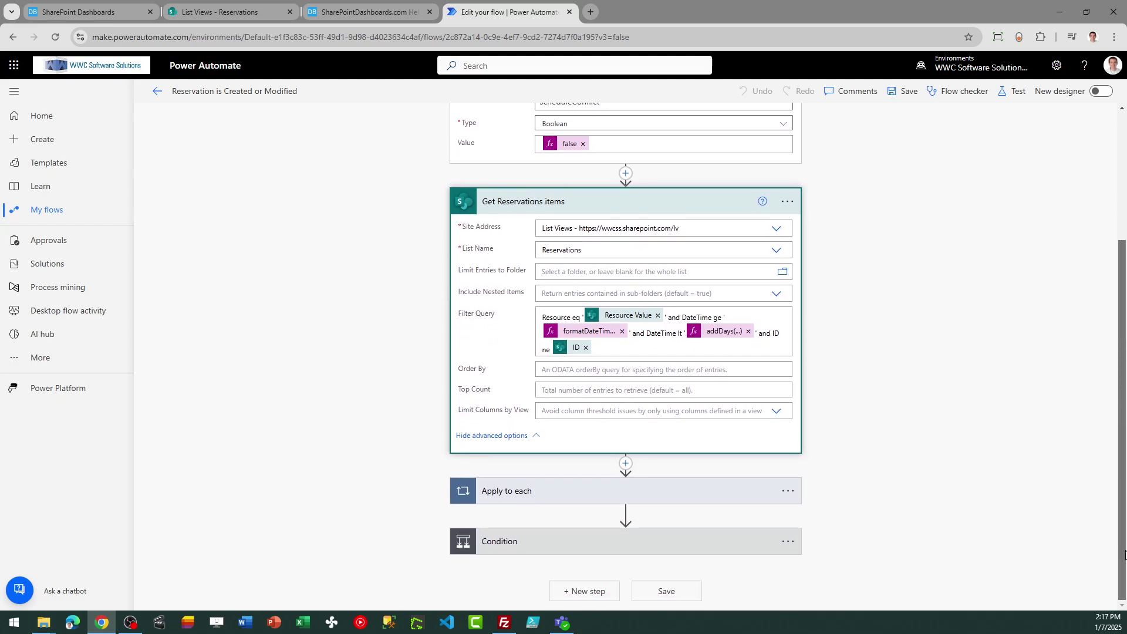
# - Expand the Apply to each loop, its Condition ALL DAY Conflict, and the Set variable 3 action to examine their settings
pyautogui.click(513, 492)
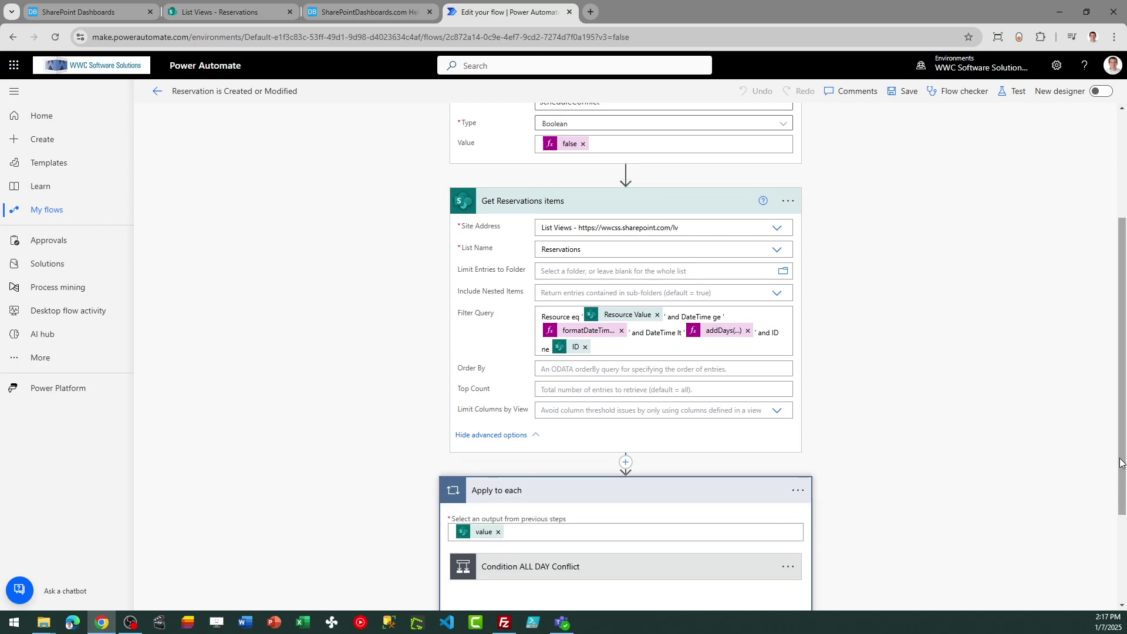
pyautogui.moveTo(1121, 463); pyautogui.dragTo(1121, 541)
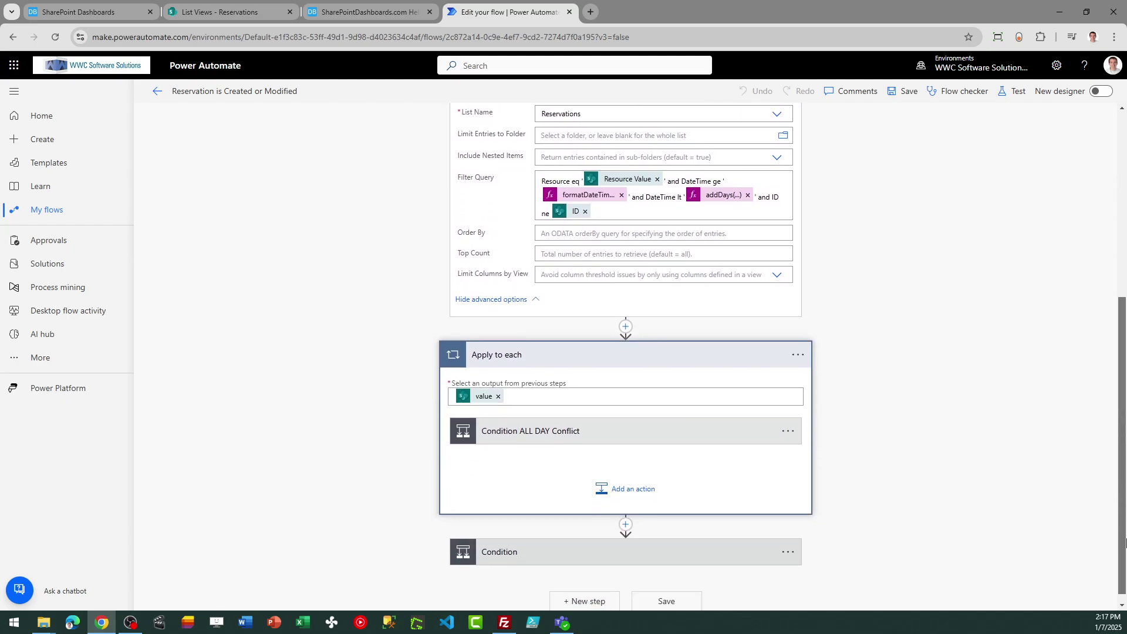
pyautogui.click(551, 437)
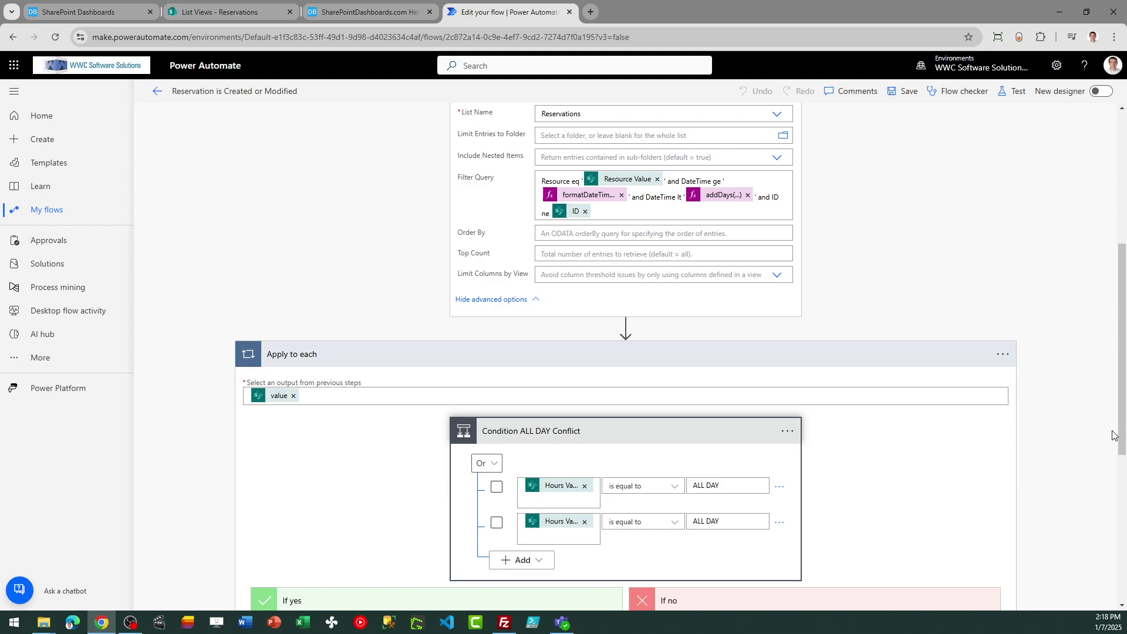
pyautogui.scroll(-3, 1121, 470)
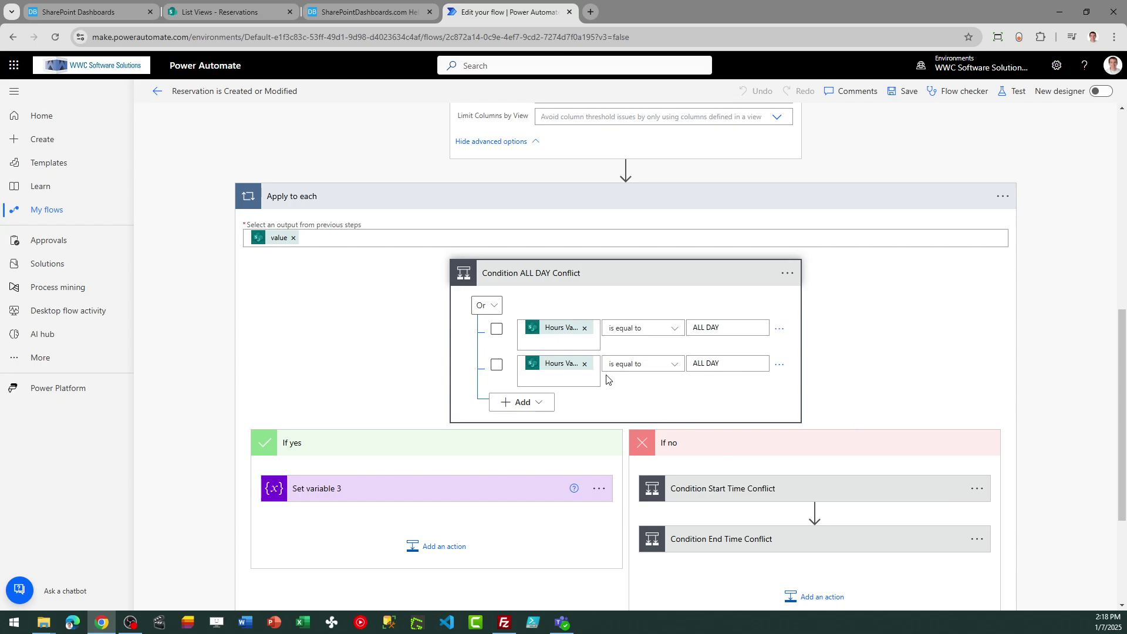
pyautogui.click(395, 490)
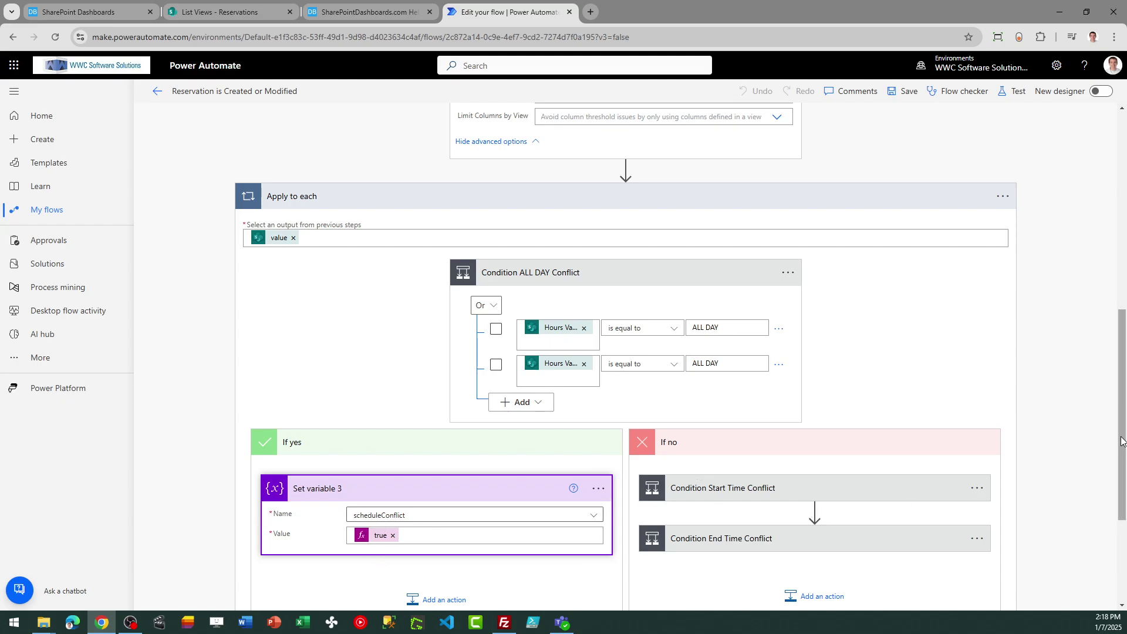
# - Examine the Condition Start Time Conflict rules and the Set variable action in its If yes branch
pyautogui.moveTo(1122, 441); pyautogui.dragTo(1123, 512)
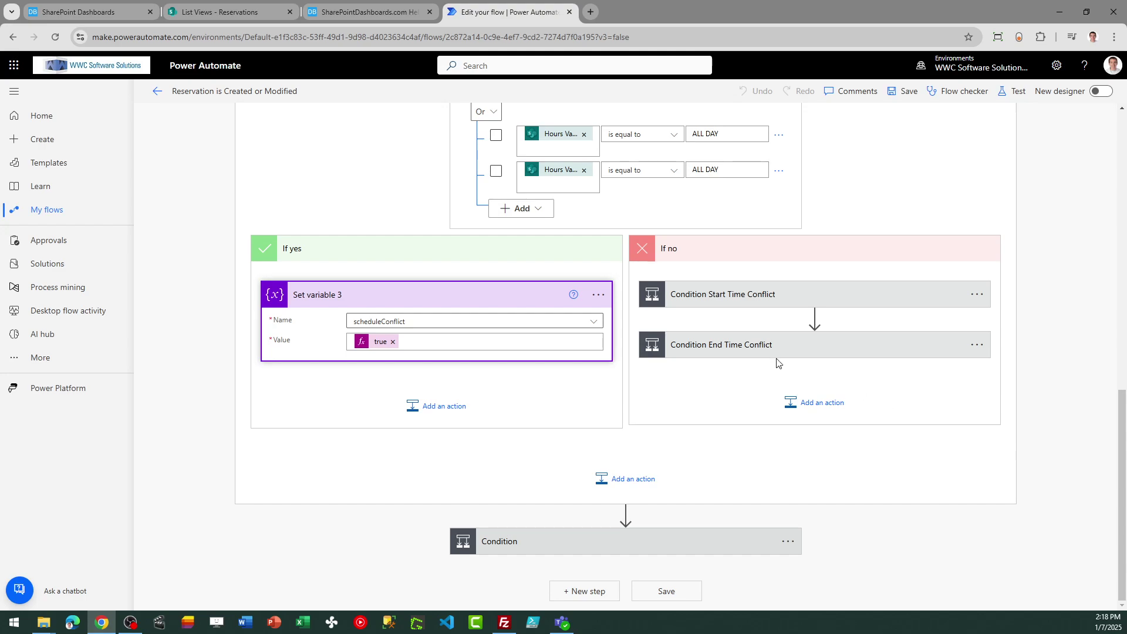
pyautogui.click(724, 305)
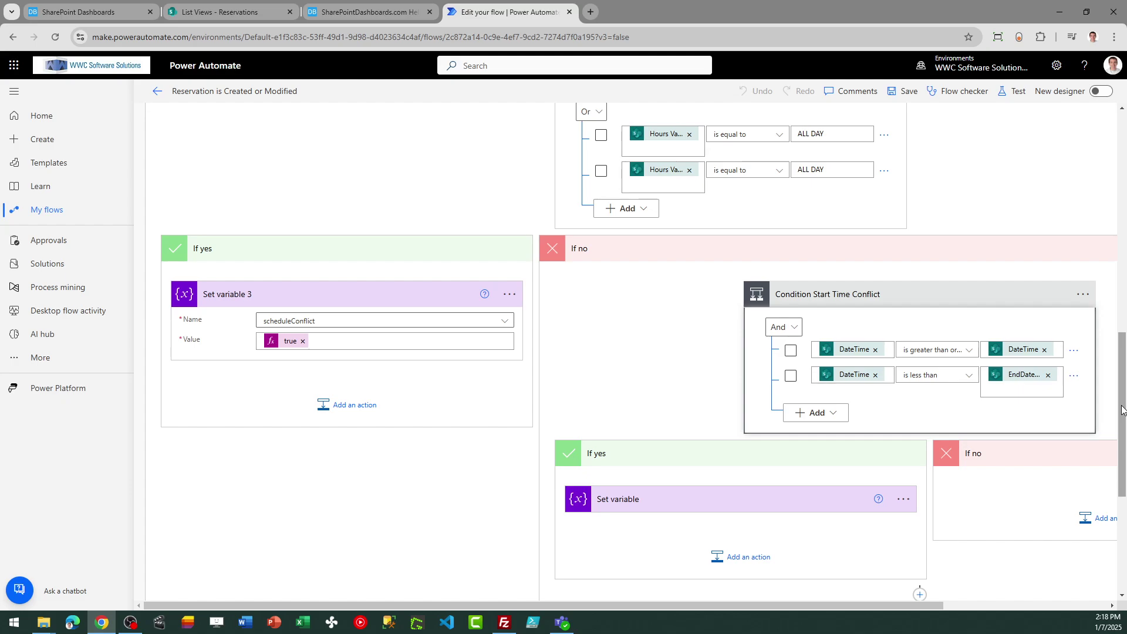
pyautogui.moveTo(1121, 409); pyautogui.dragTo(1121, 448)
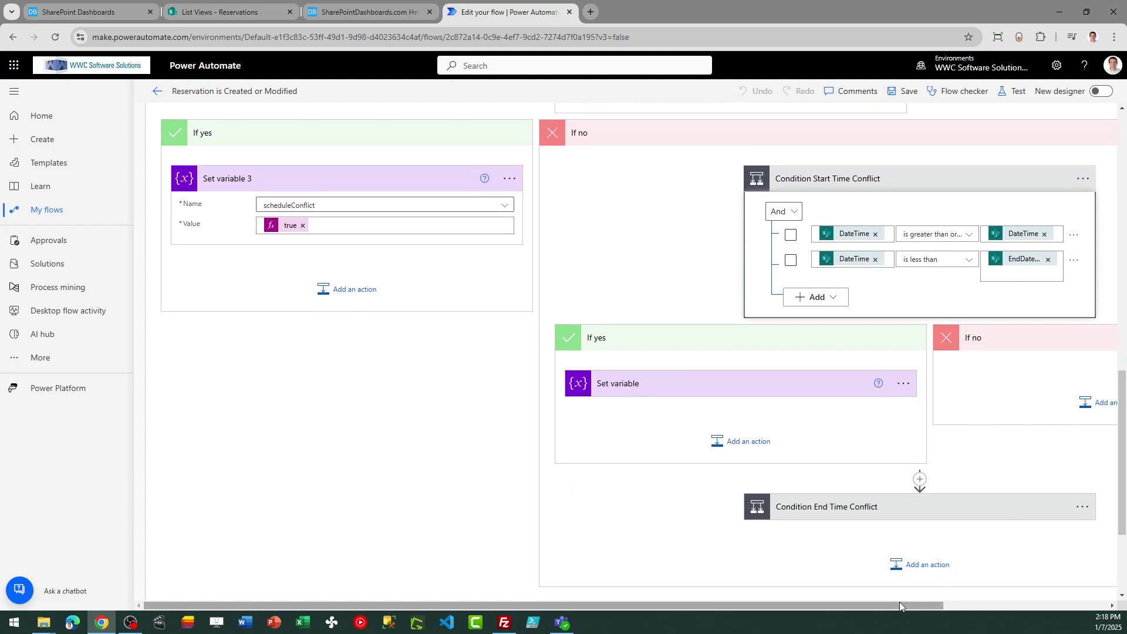
pyautogui.moveTo(899, 601); pyautogui.dragTo(1009, 607)
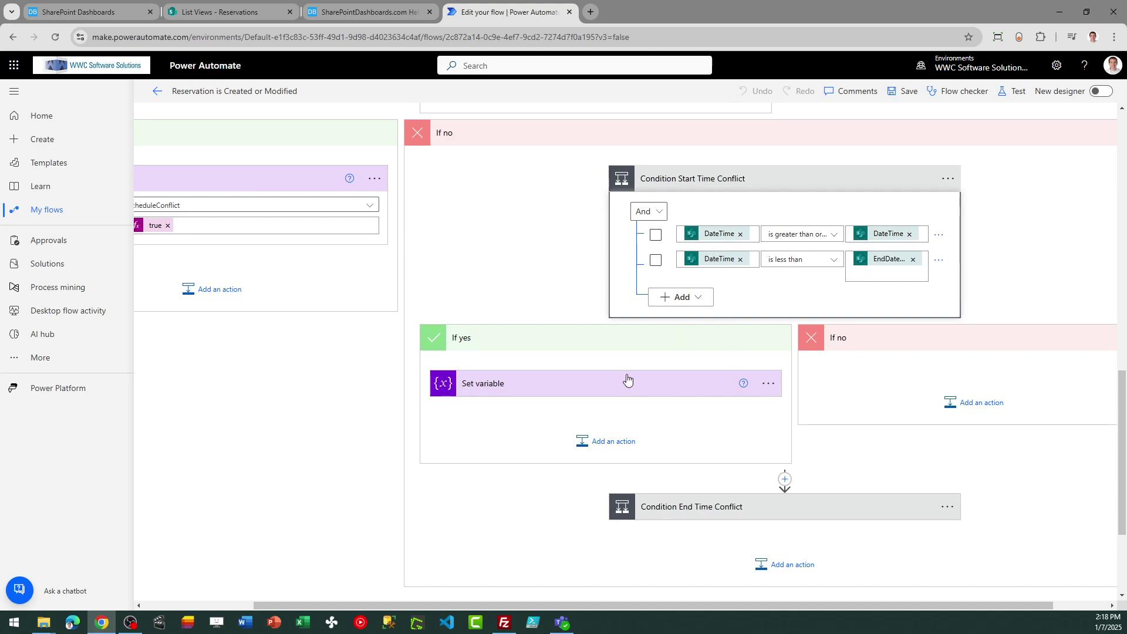
pyautogui.click(526, 394)
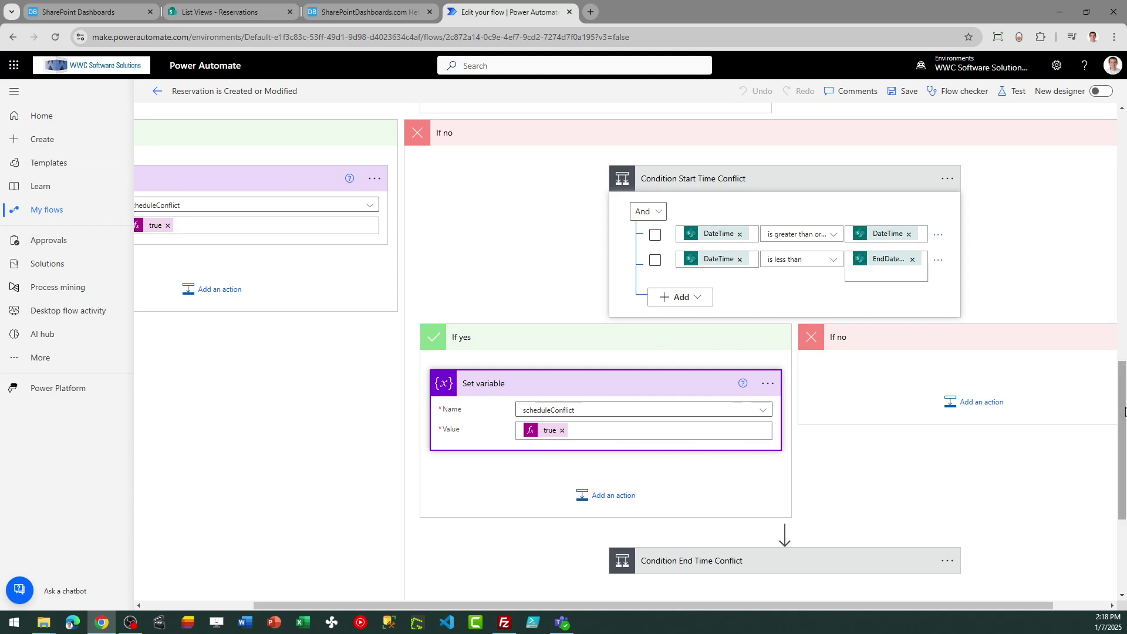
# - Examine the Condition End Time Conflict rules and the Set variable 2 action in its If yes branch
pyautogui.moveTo(1122, 401); pyautogui.dragTo(1122, 472)
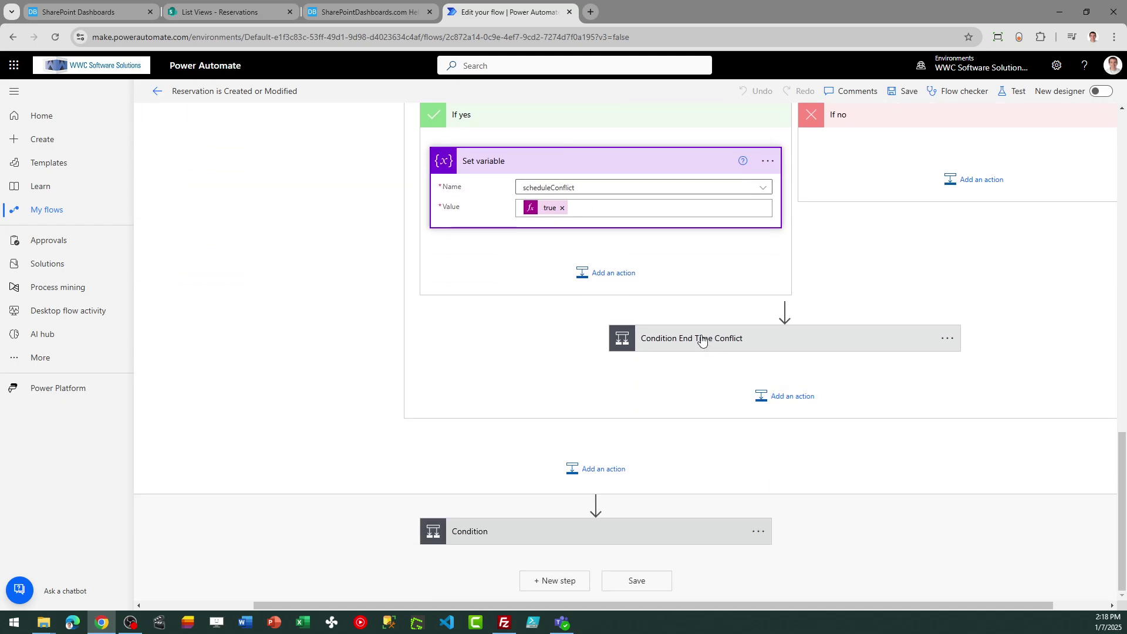
pyautogui.click(732, 344)
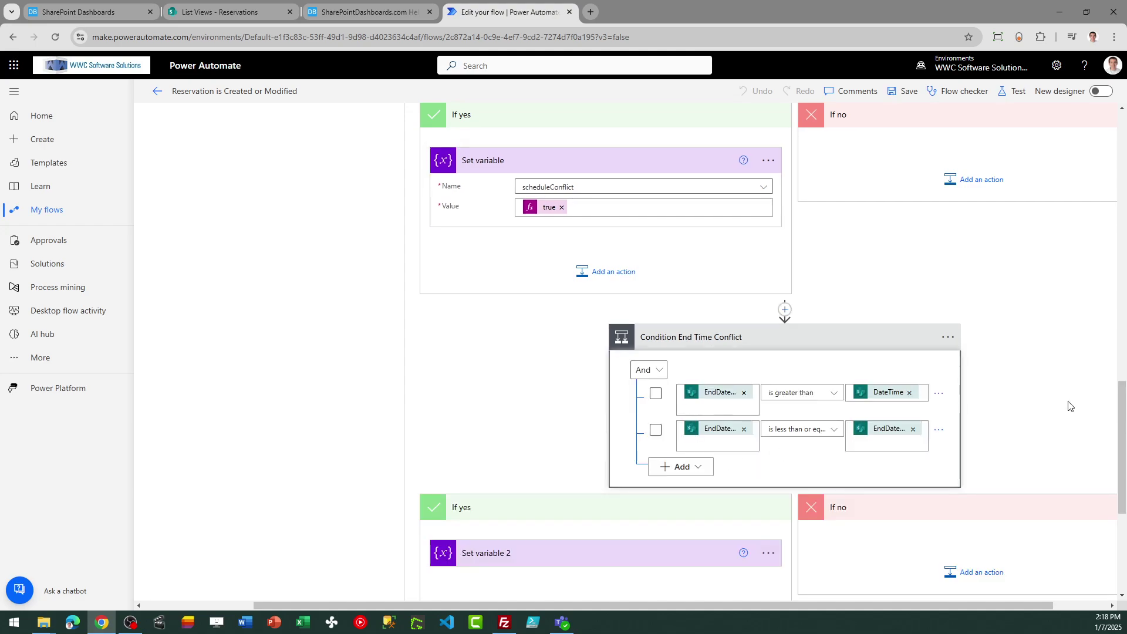
pyautogui.moveTo(1122, 398); pyautogui.dragTo(1122, 449)
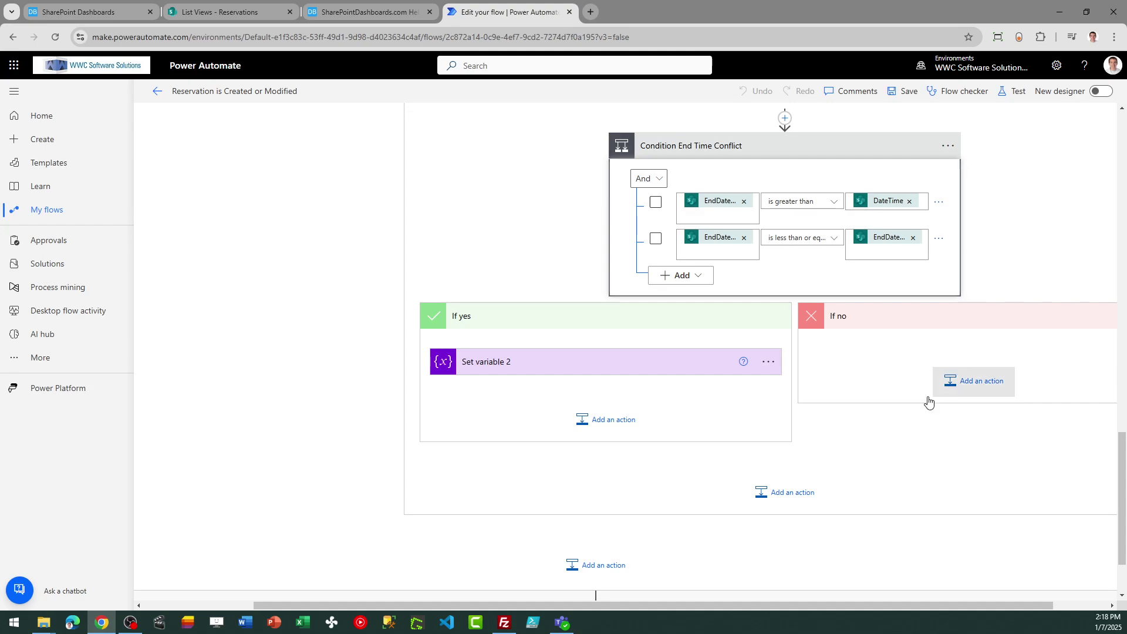
pyautogui.click(530, 363)
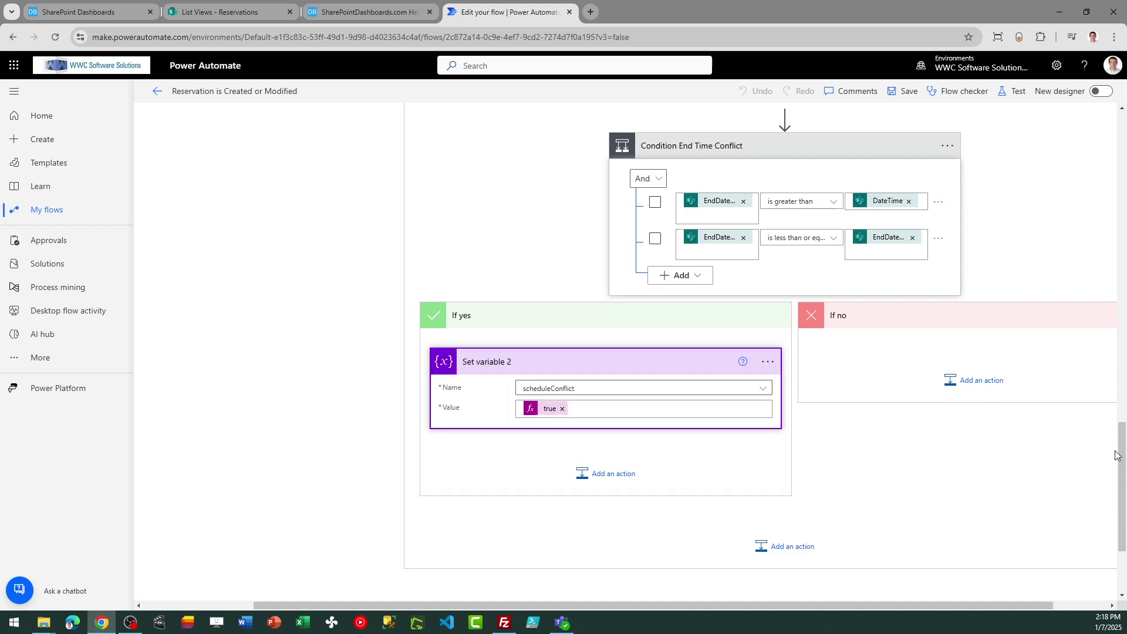
# - Collapse the Apply to each loop and examine the final Condition with its nested Condition 2
pyautogui.moveTo(1124, 471); pyautogui.dragTo(1124, 262)
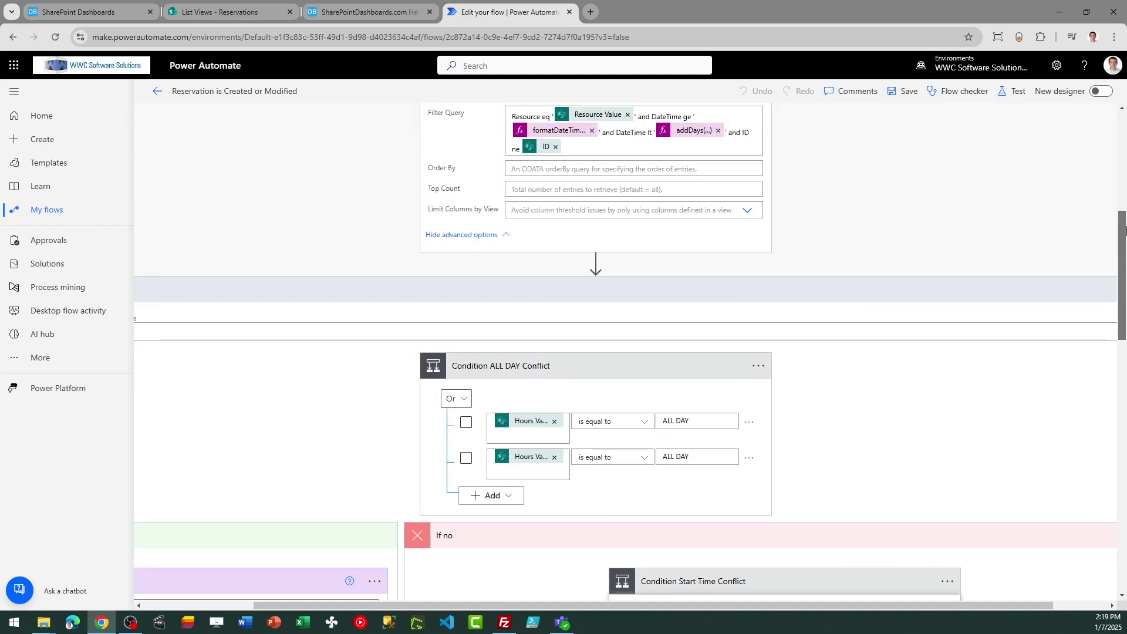
pyautogui.click(637, 297)
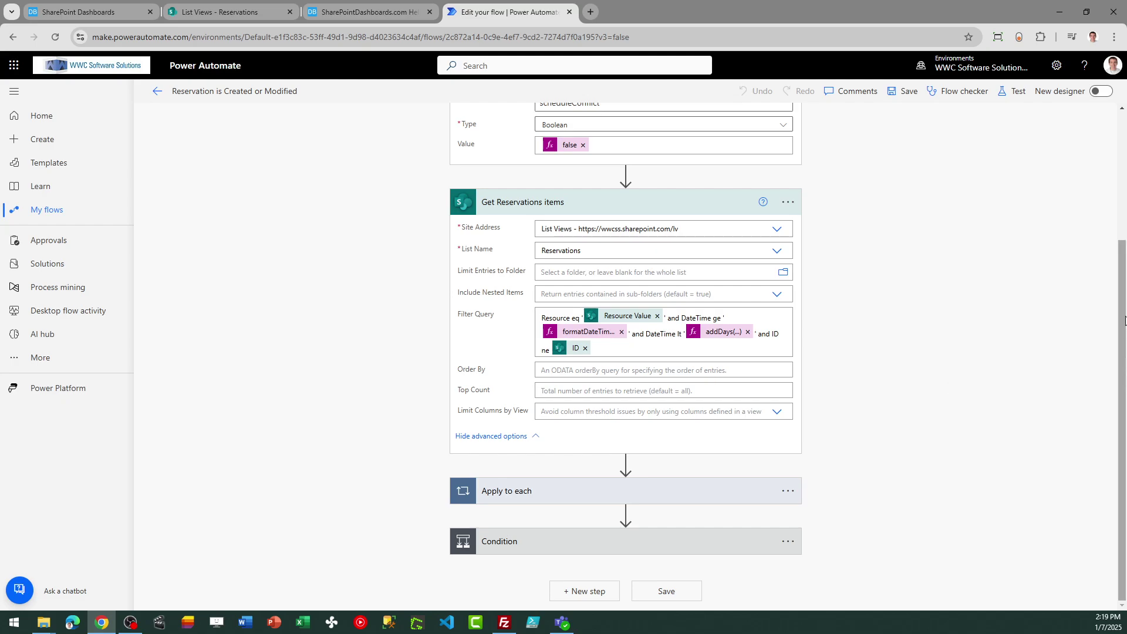
pyautogui.click(525, 553)
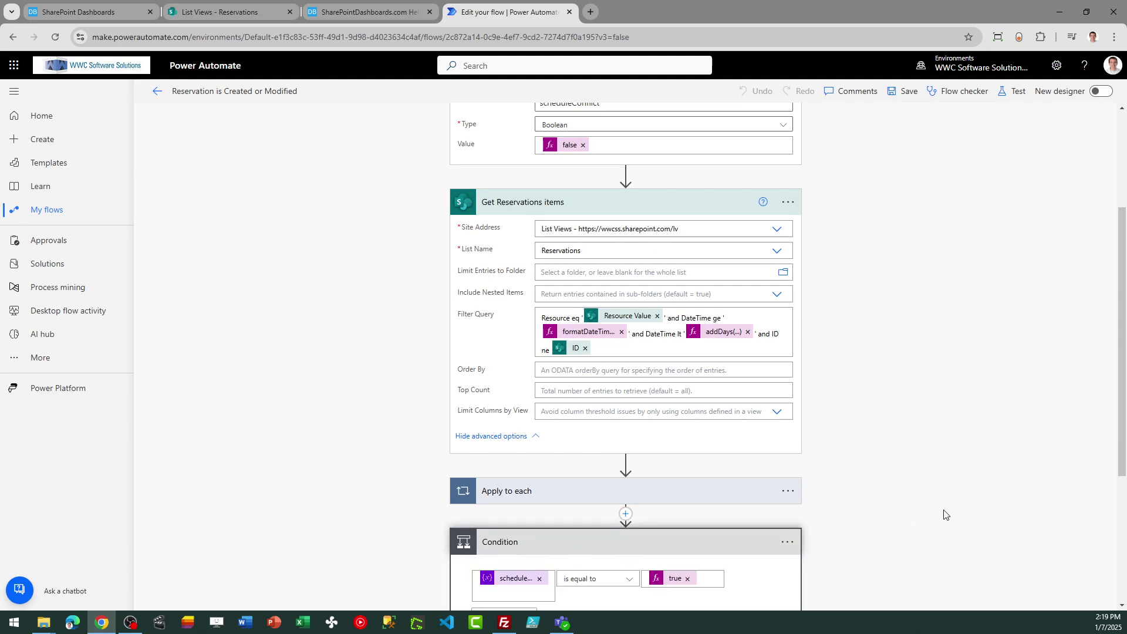
pyautogui.scroll(-4, 1118, 392)
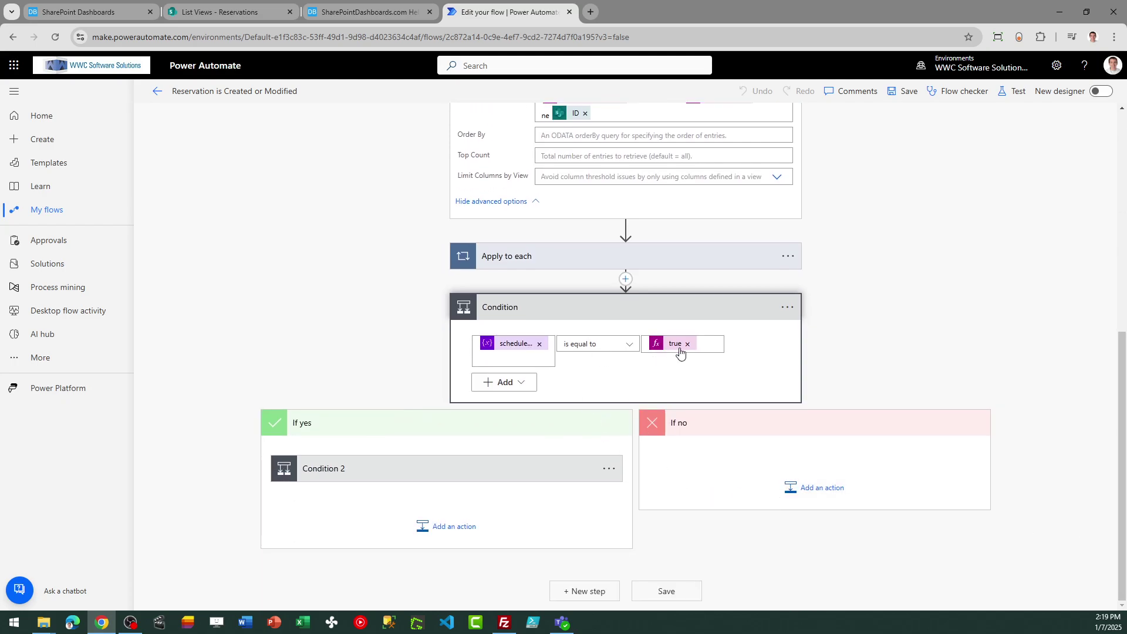
pyautogui.click(332, 478)
pyautogui.scroll(-3, 545, 393)
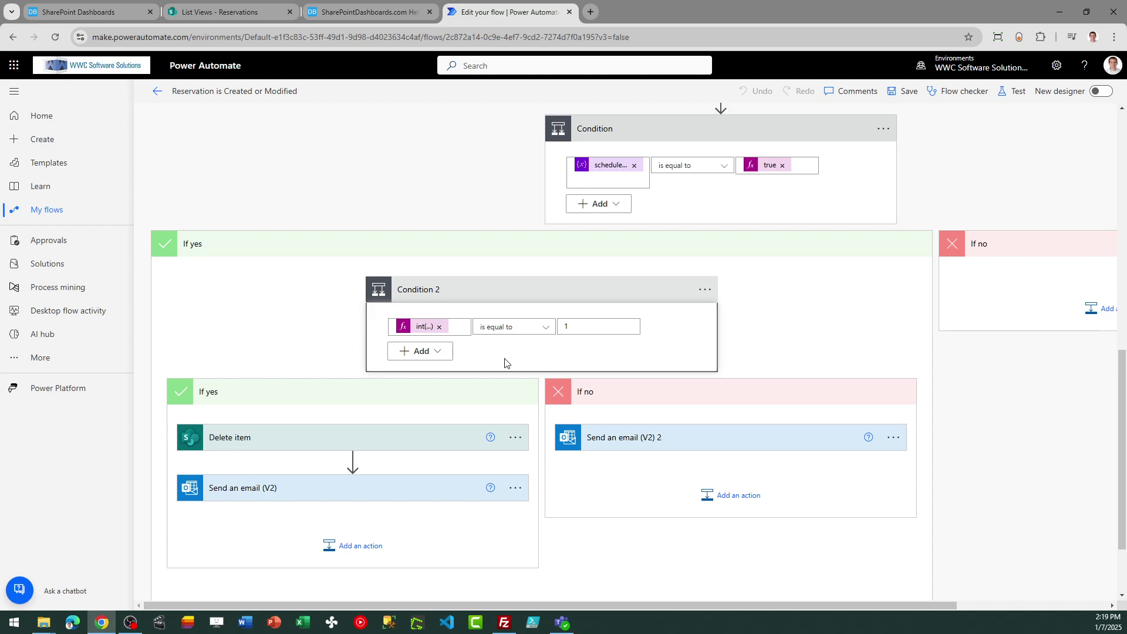
# - Expand the Delete item and Send an email (V2) actions under Condition 2 and read the deletion notice's body
pyautogui.click(261, 442)
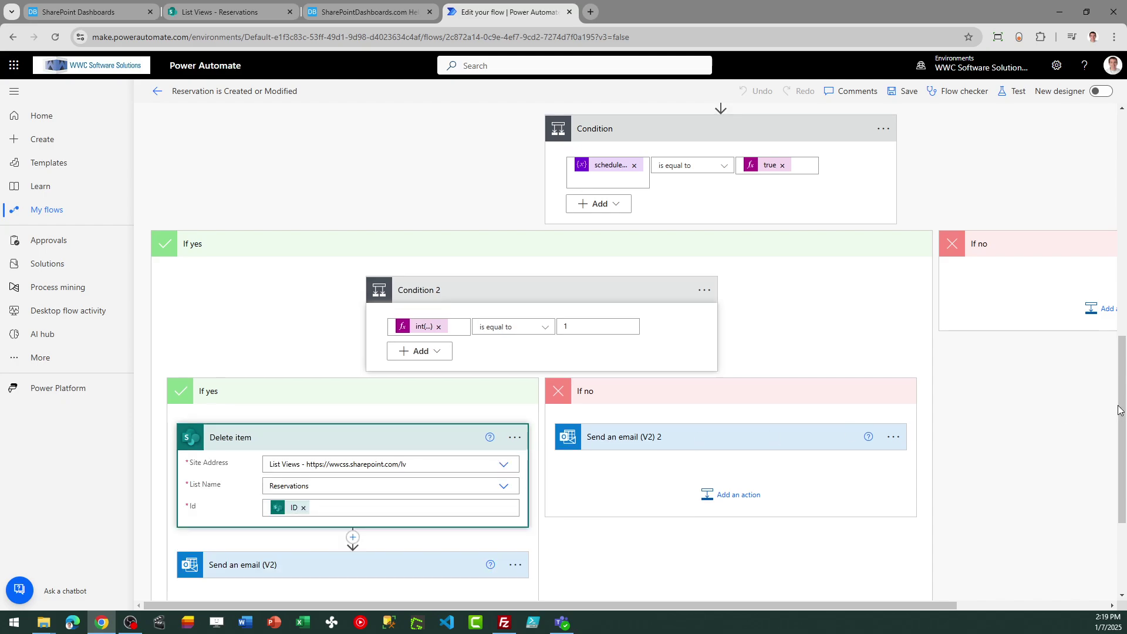
pyautogui.scroll(-2, 1124, 396)
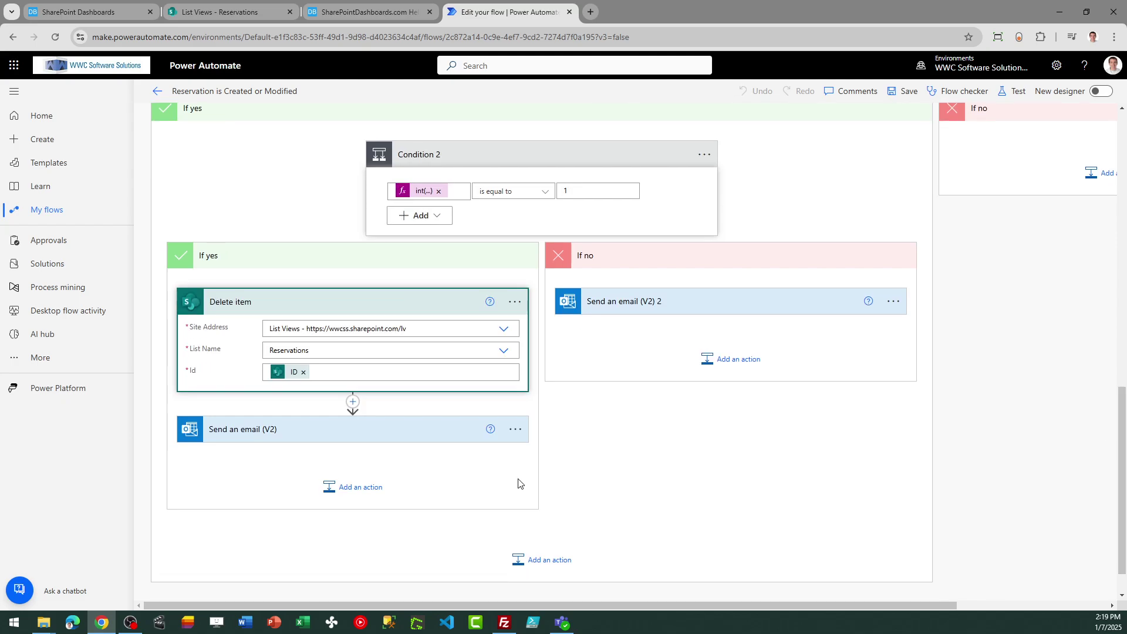
pyautogui.click(276, 434)
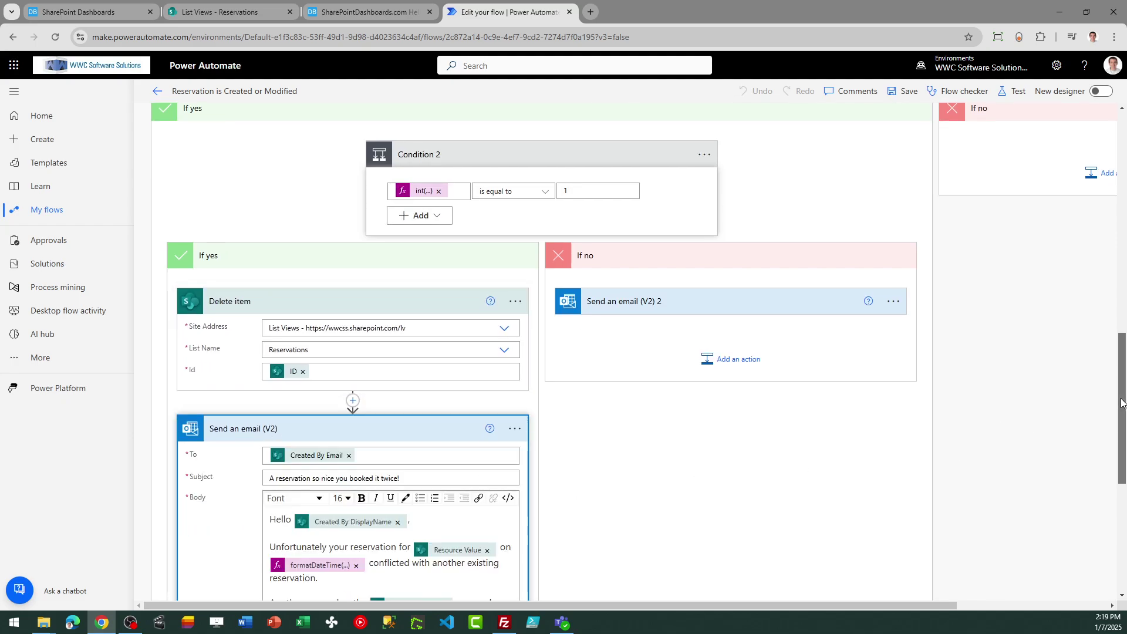
pyautogui.moveTo(1121, 403); pyautogui.dragTo(1123, 451)
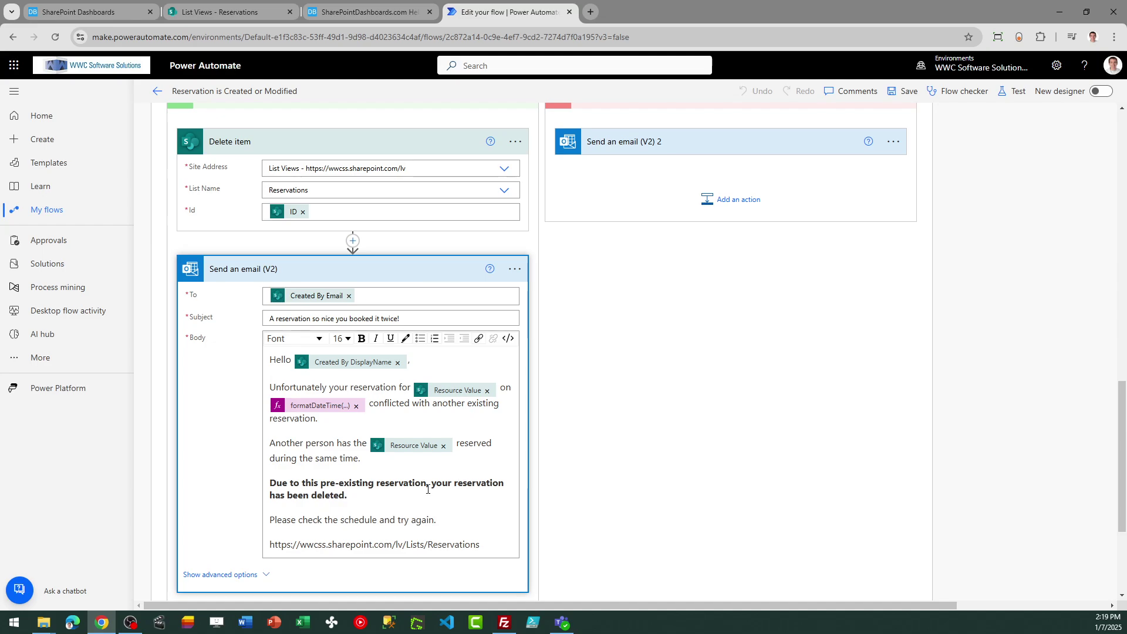
# - Expand the Send an email (V2) 2 action in Condition 2's If no branch and read its conflict message
pyautogui.moveTo(1121, 434); pyautogui.dragTo(1121, 372)
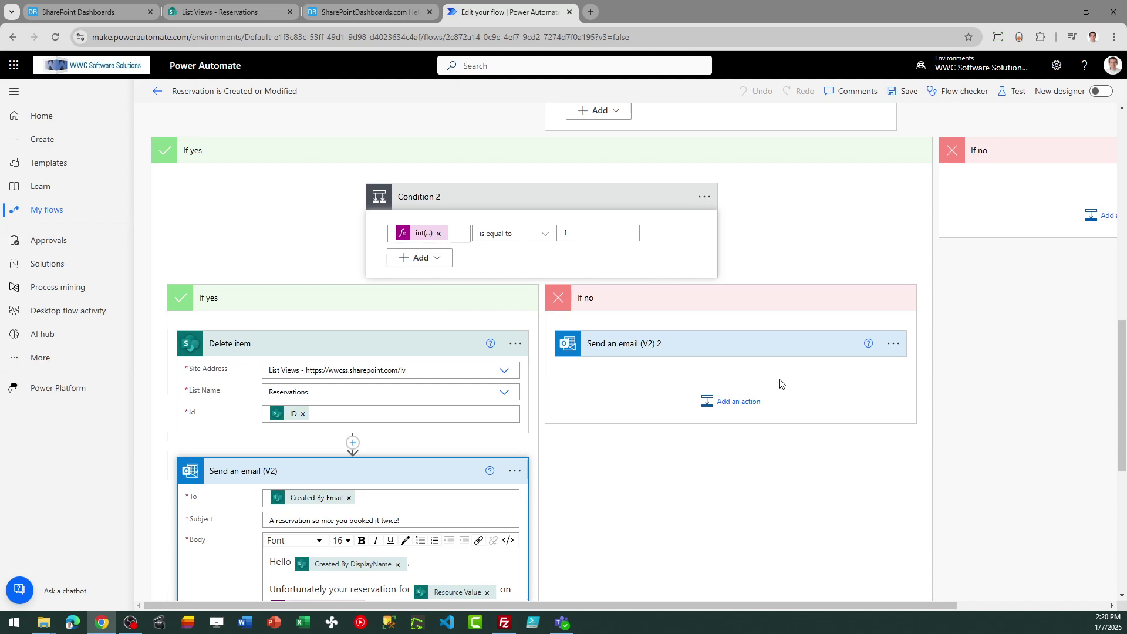
pyautogui.click(659, 353)
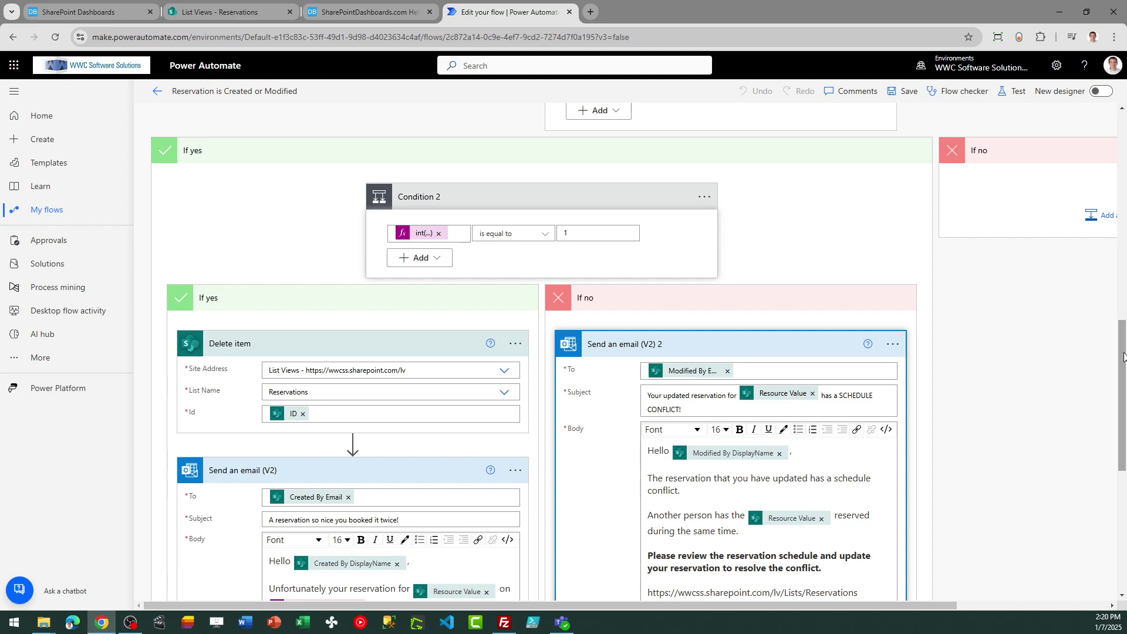
pyautogui.moveTo(1123, 357); pyautogui.dragTo(1123, 387)
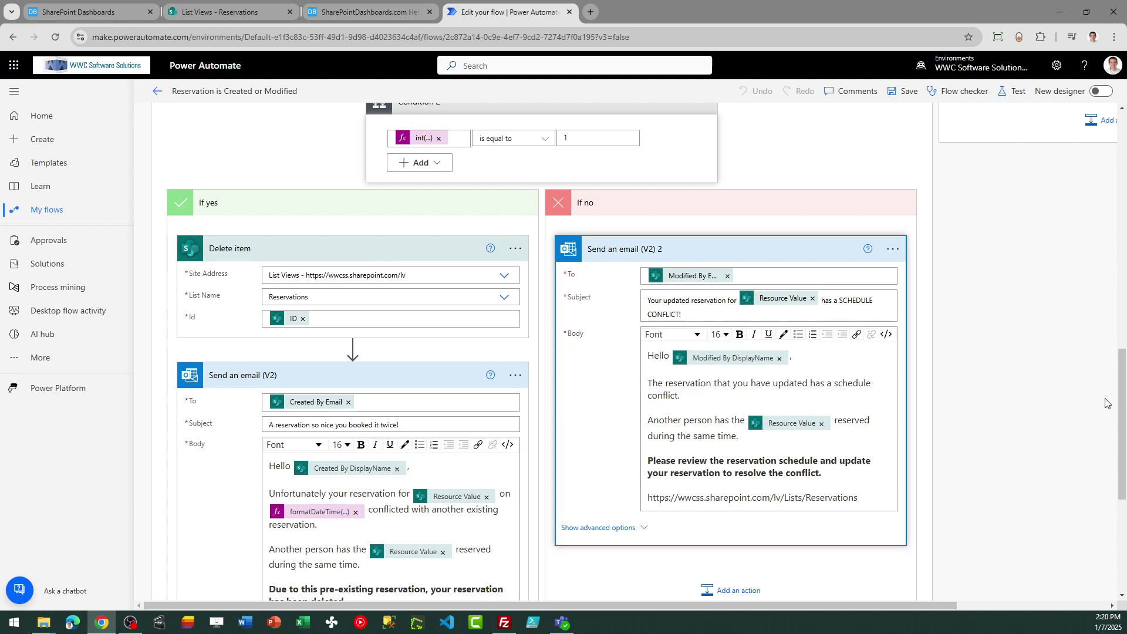
pyautogui.moveTo(1123, 378); pyautogui.dragTo(1123, 352)
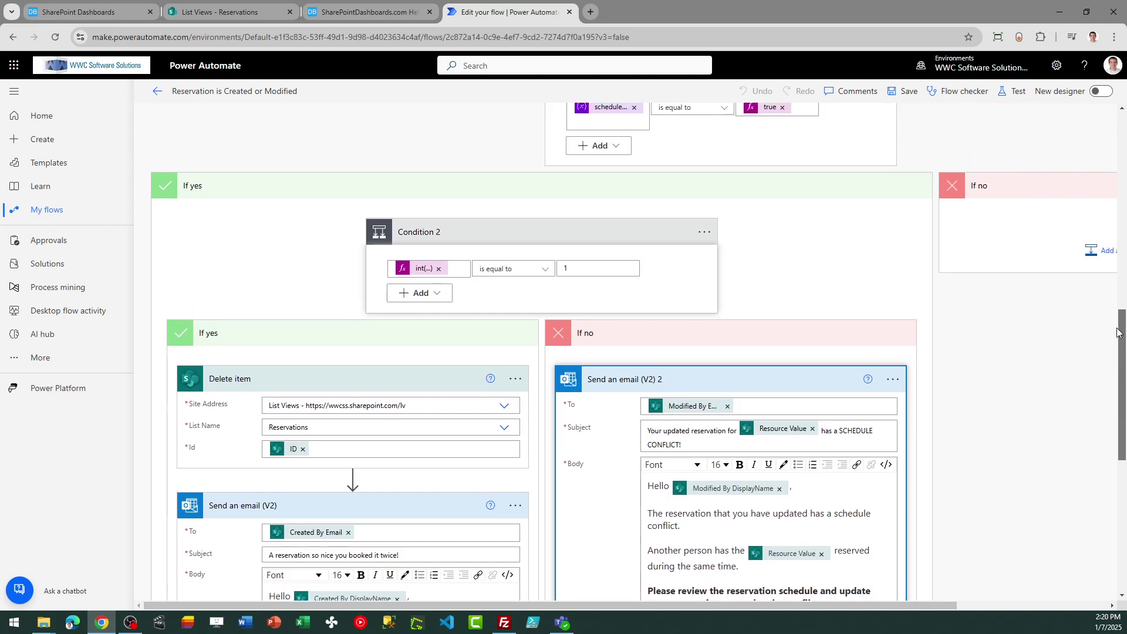
# - Revisit the Help Guide and the Reservations list, and return to the Reservation System template on SharePointDashboards.com
pyautogui.click(368, 8)
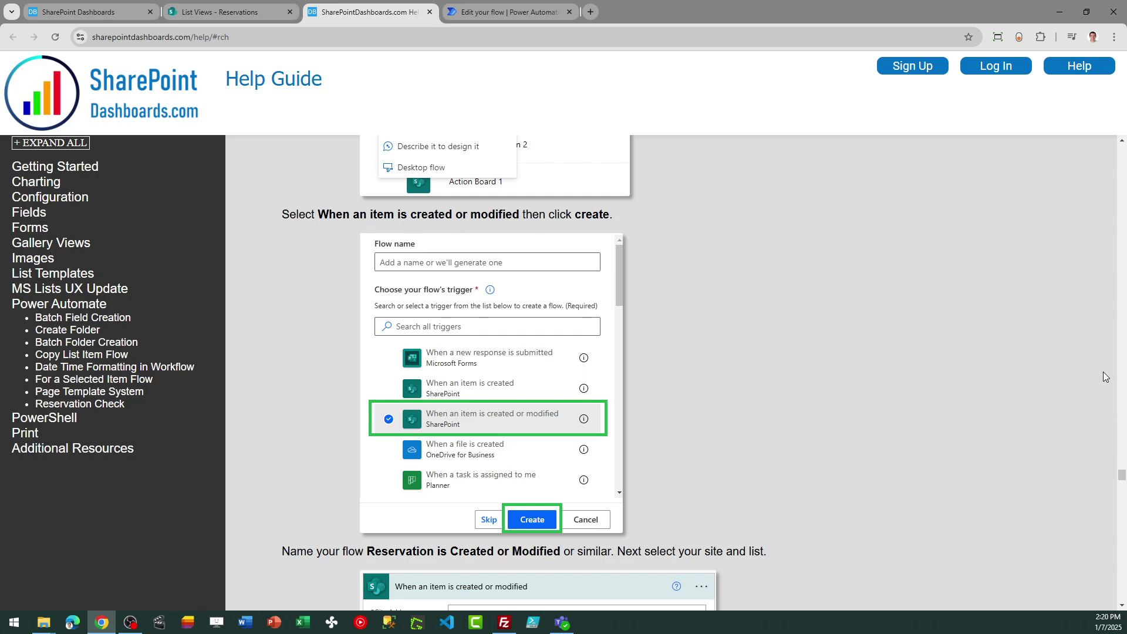
pyautogui.click(220, 9)
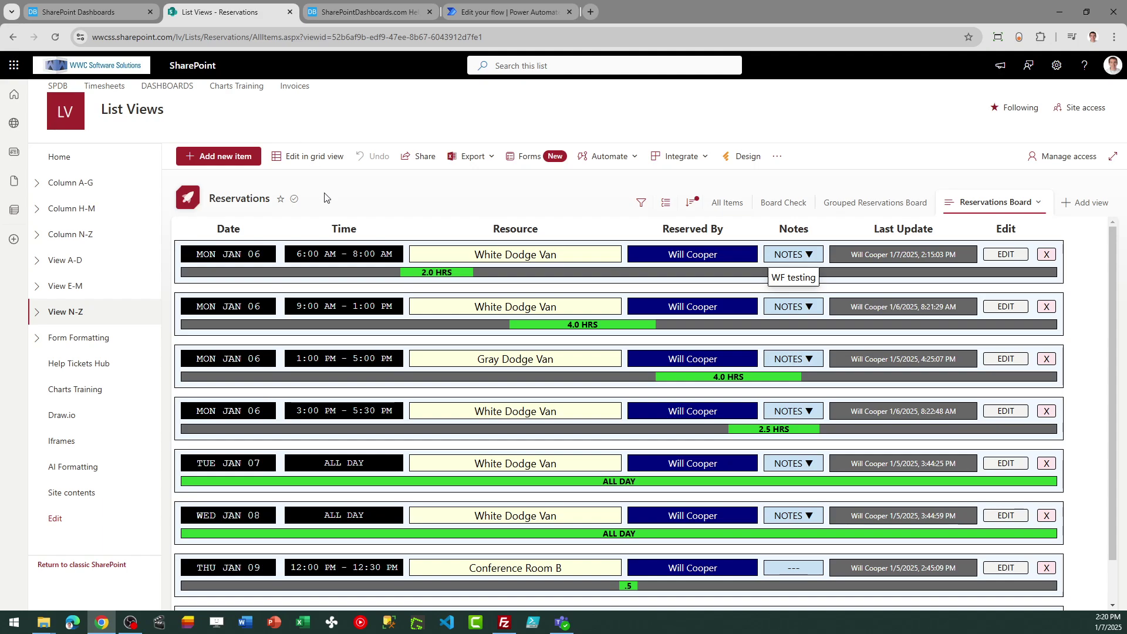
pyautogui.click(78, 9)
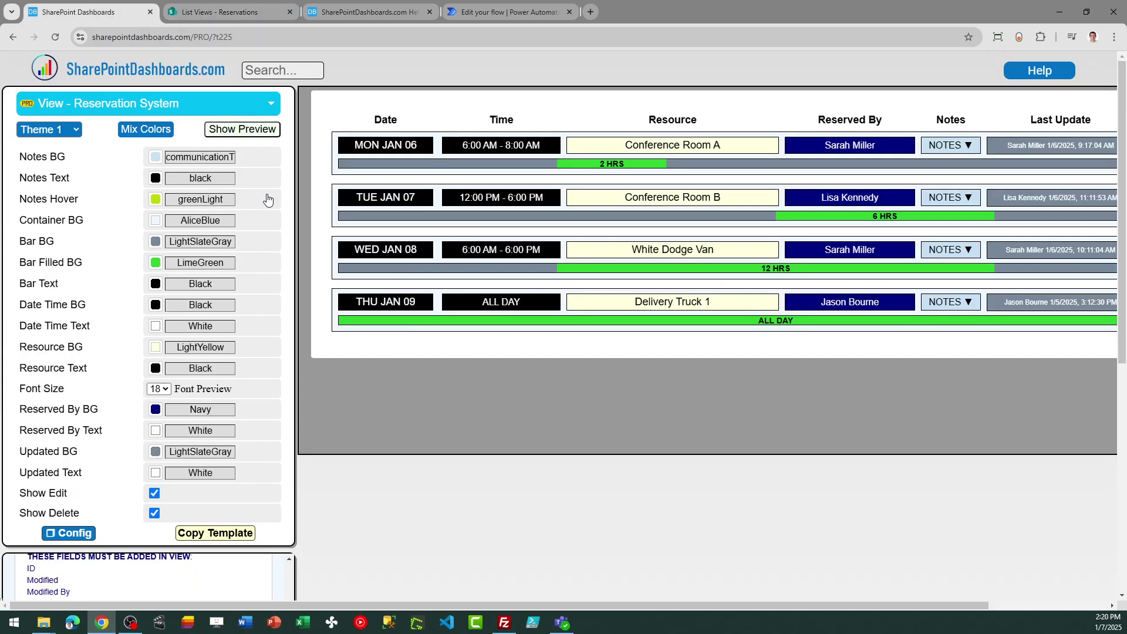